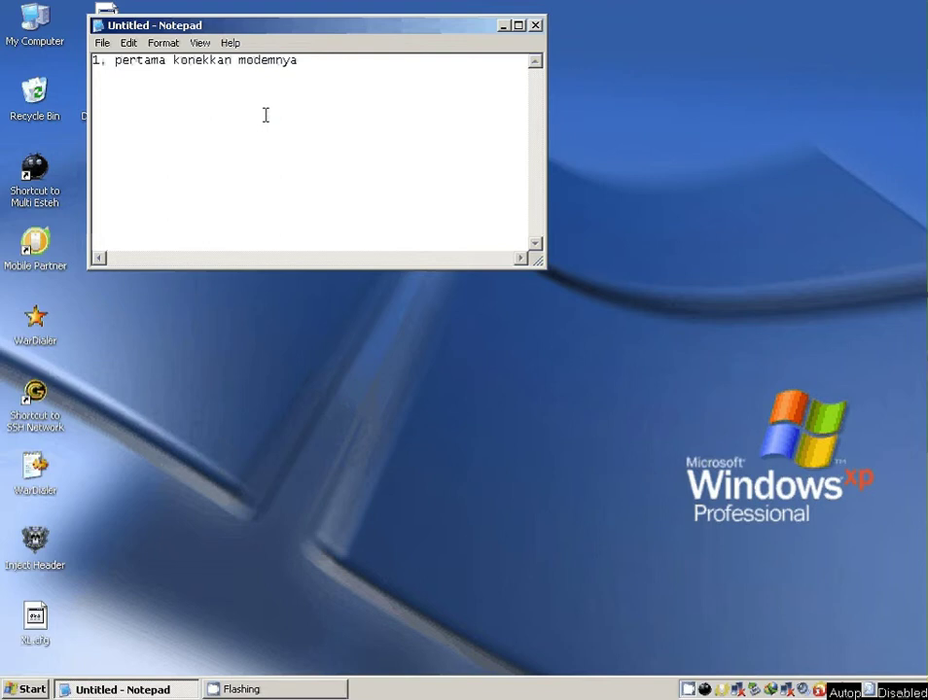
- Start an empty second line under step 1 in the notes, deleting the stray 2
key(Return)
text(2)
key(BackSpace)
- Connect the Mobile Partner modem to XL Axiata and add '2. jalankan headernya' to the notes
click(724, 692)
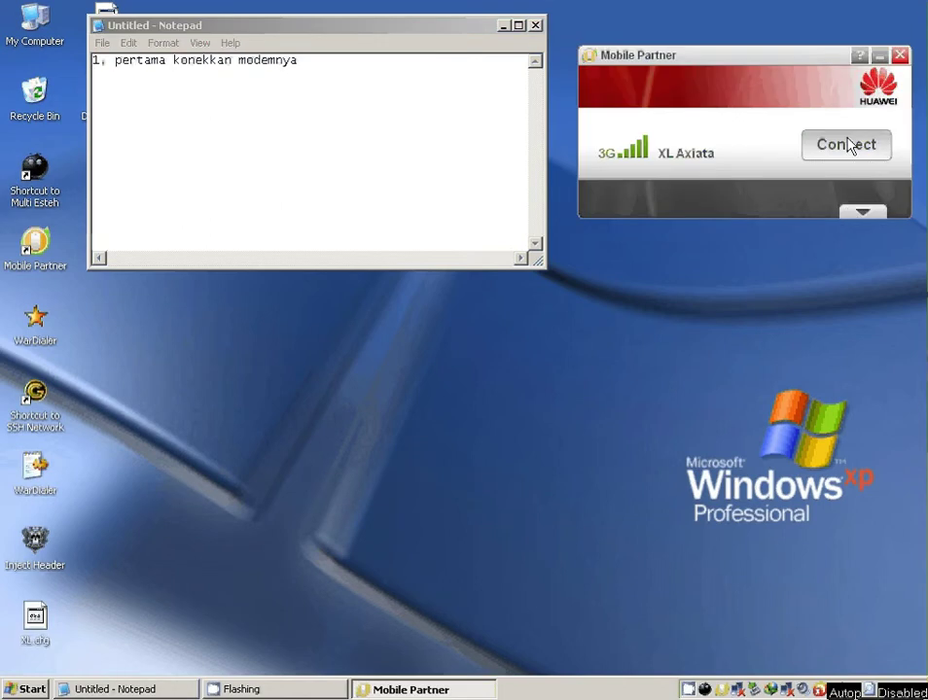
click(847, 145)
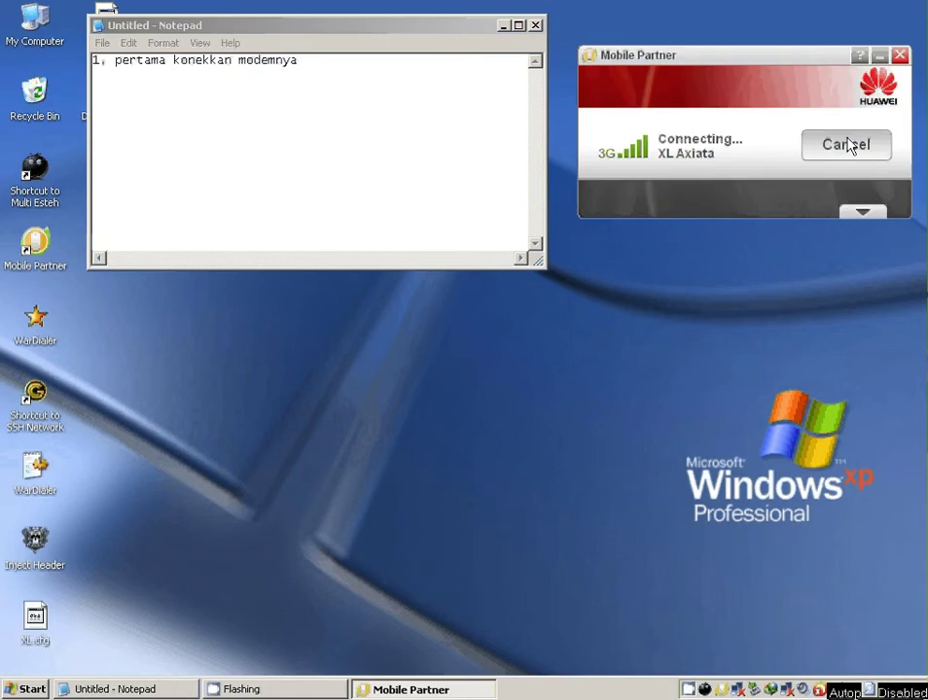
click(351, 66)
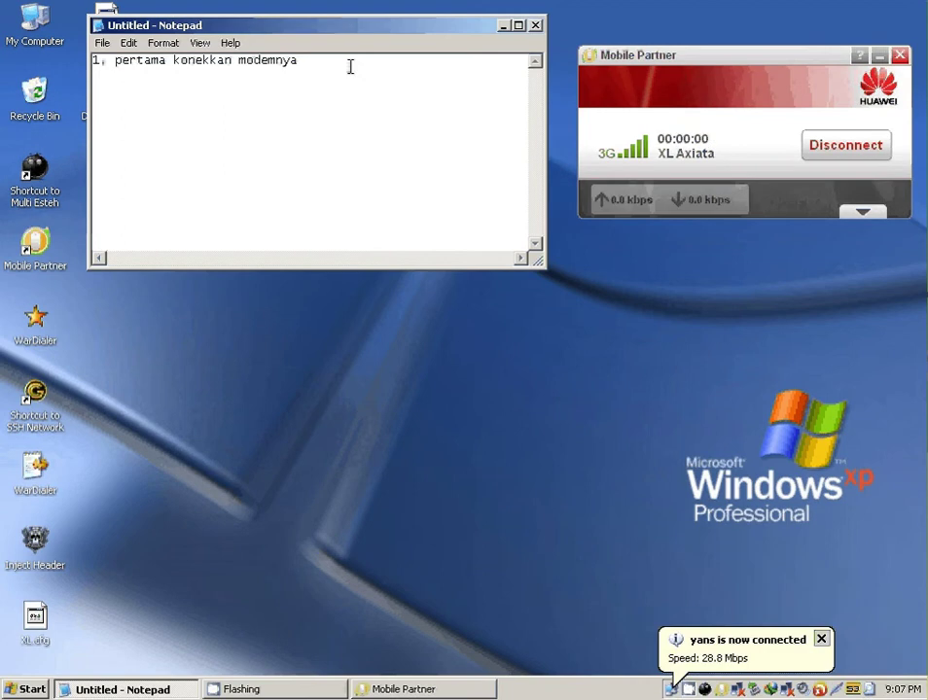
key(Return)
text(2. jalankan)
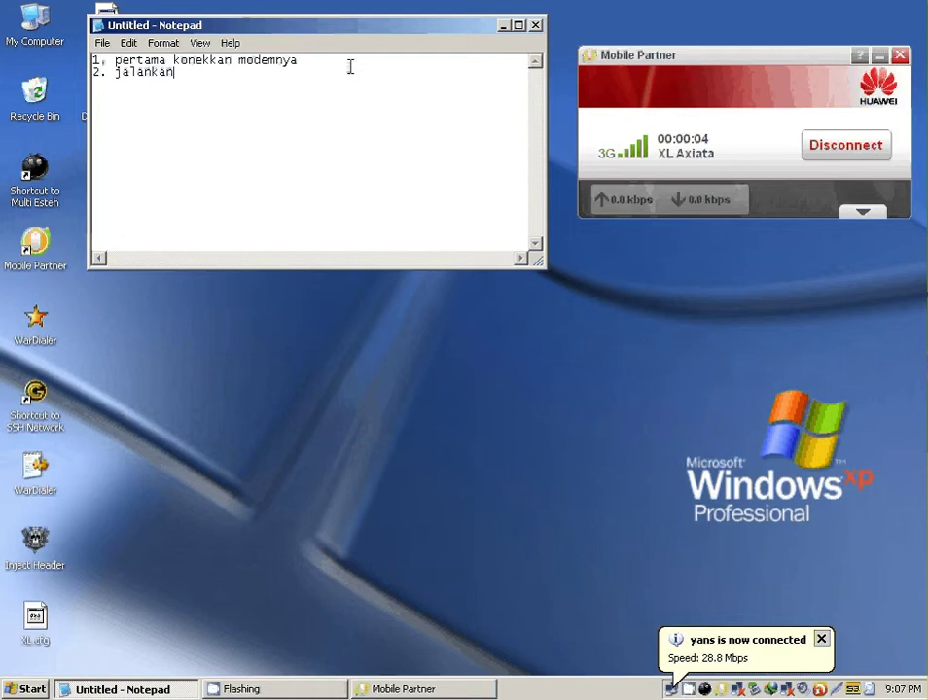
text( headern)
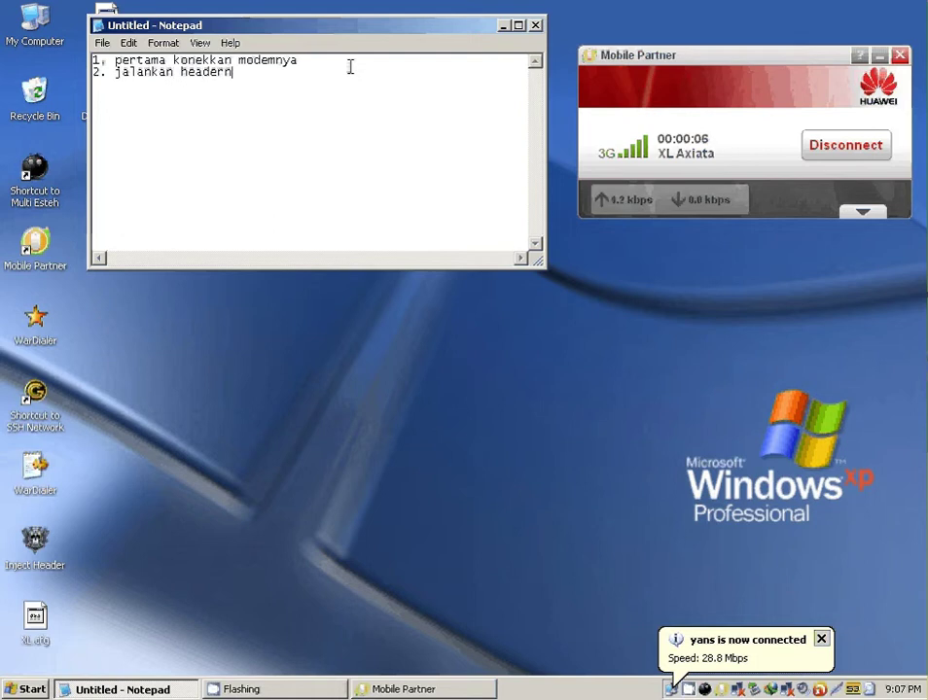
text(ya)
- Launch Inject Header below the notes and add '3. load cfg-nya' to Notepad
click(340, 413)
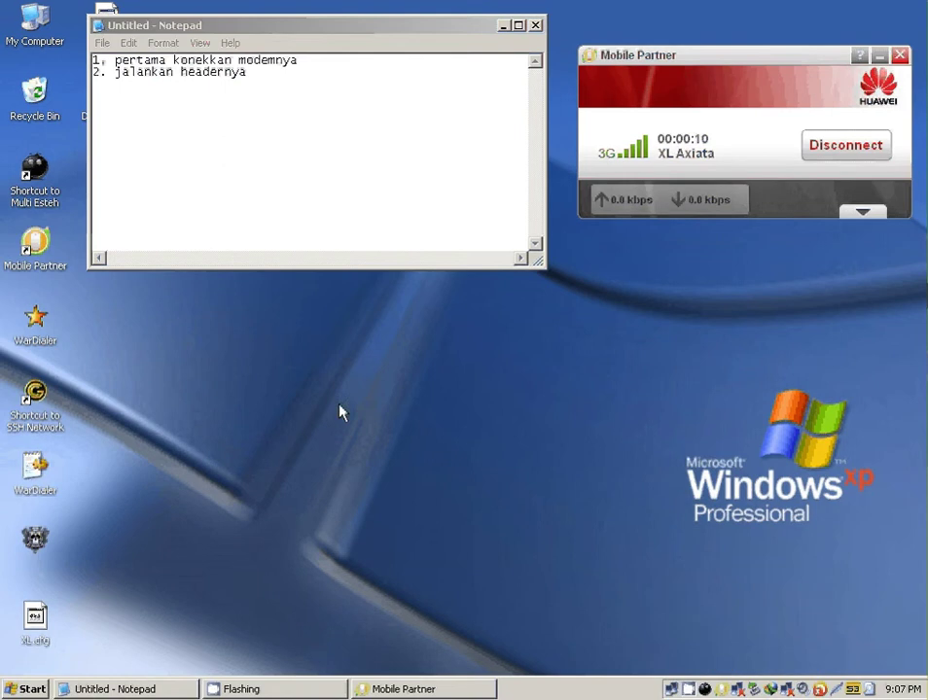
drag(487, 172, 304, 305)
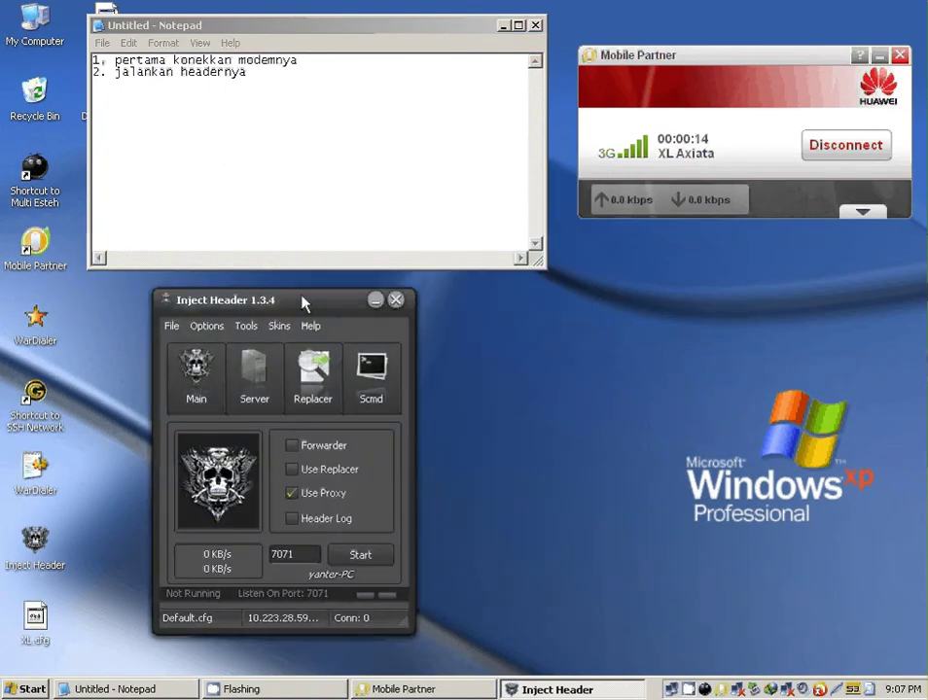
click(274, 75)
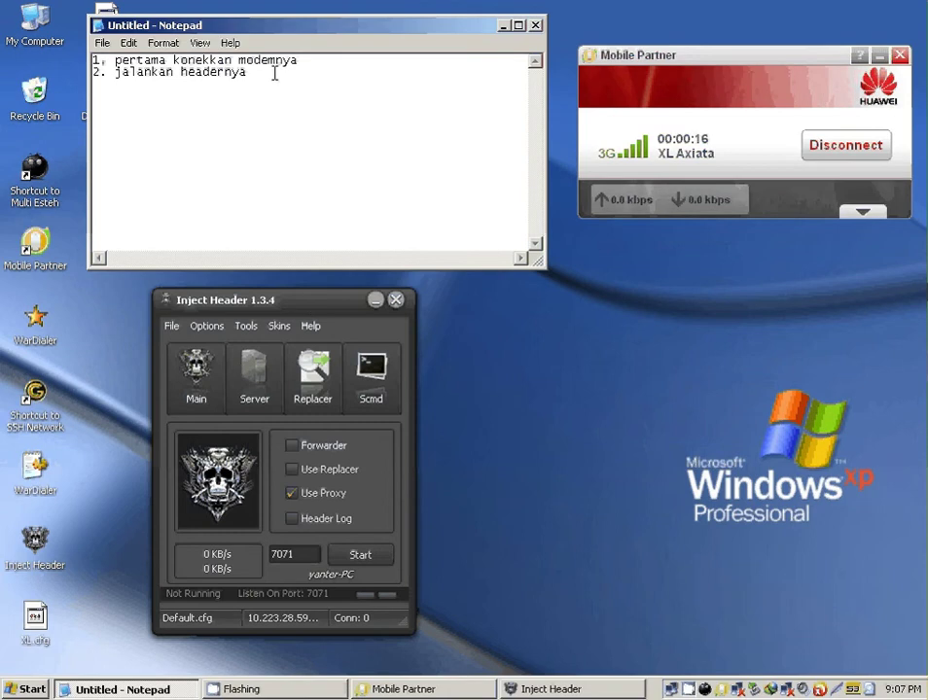
key(Return)
text(3. load cfg)
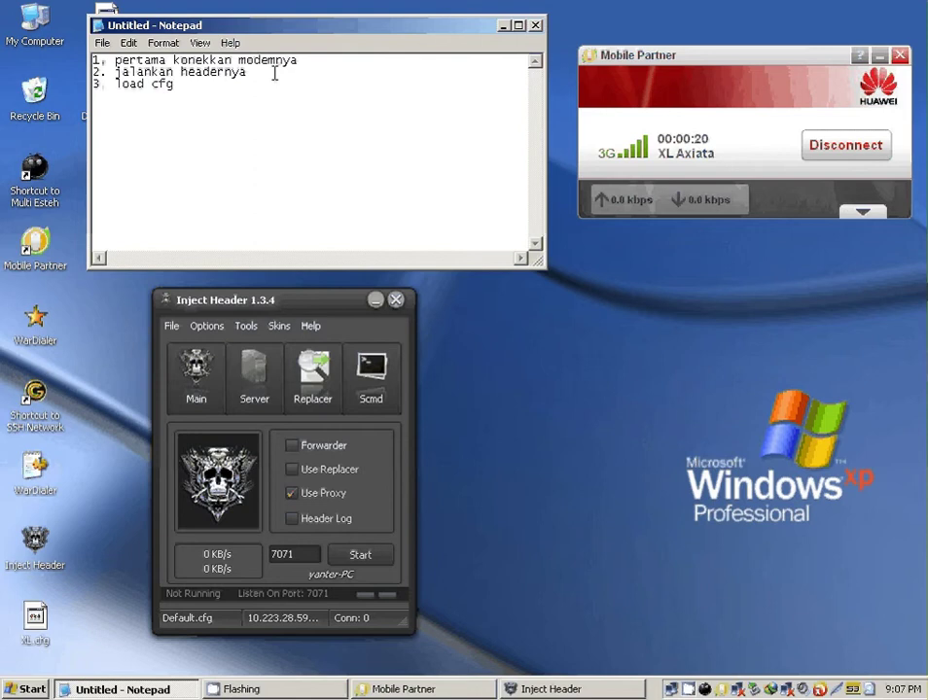
text(-nya)
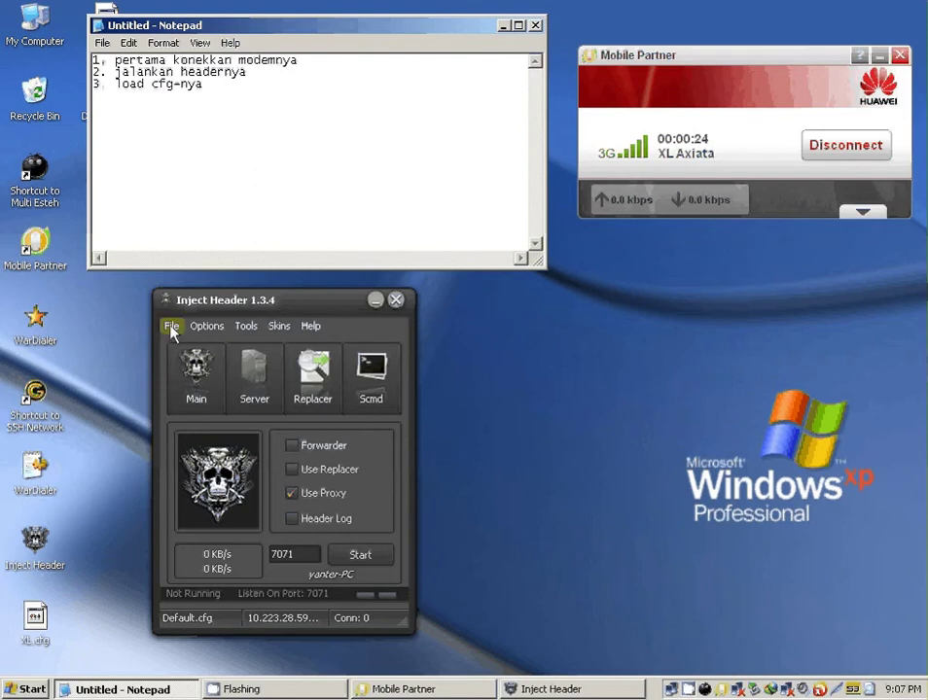
- Load the XL.cfg configuration into Inject Header via Load Cfg
click(172, 330)
click(181, 346)
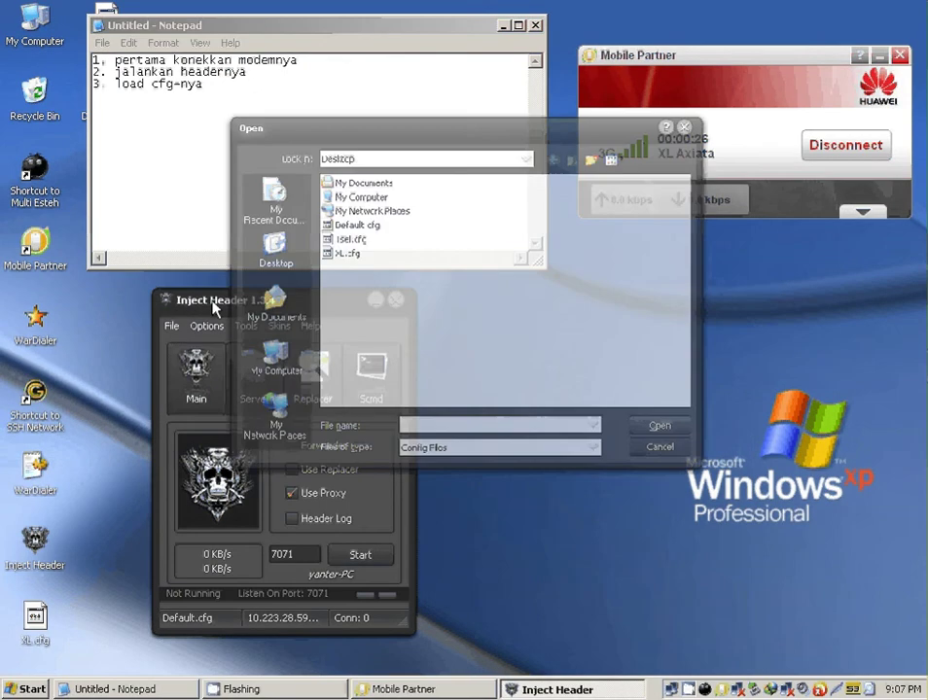
click(334, 249)
click(673, 439)
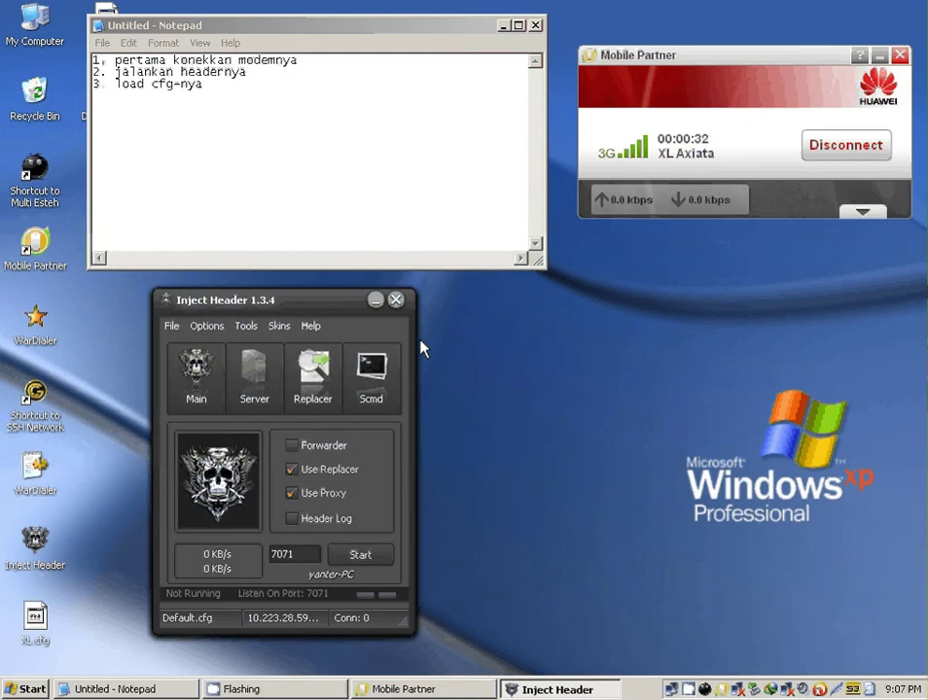
click(239, 86)
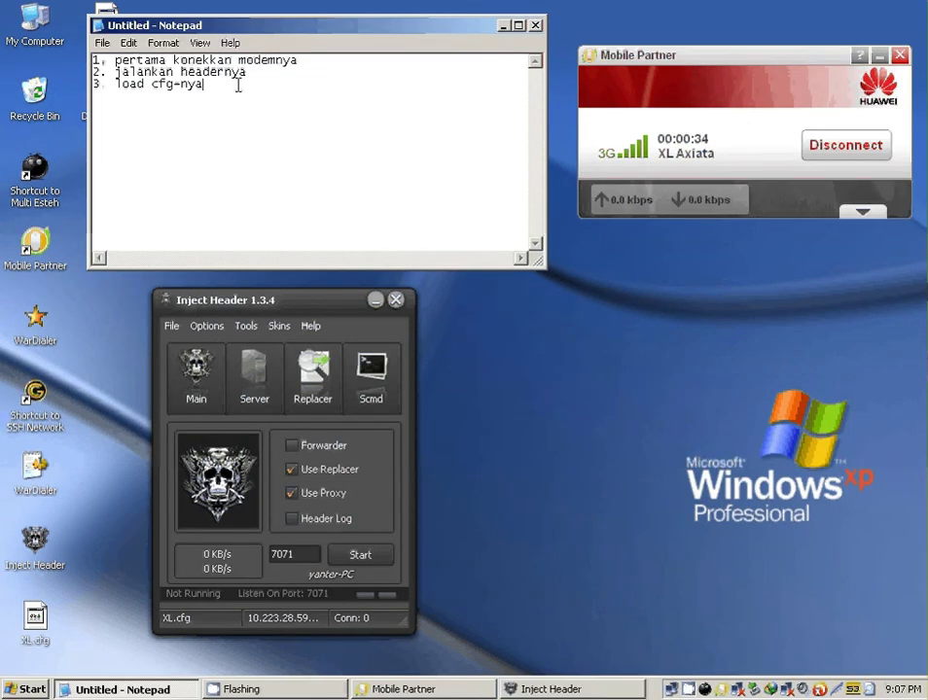
- Extend step 3 with 'pilih XL ato apa terserah operator apa yang dipakai' and add '4. klik start'
text(, pilih XL ato apa )
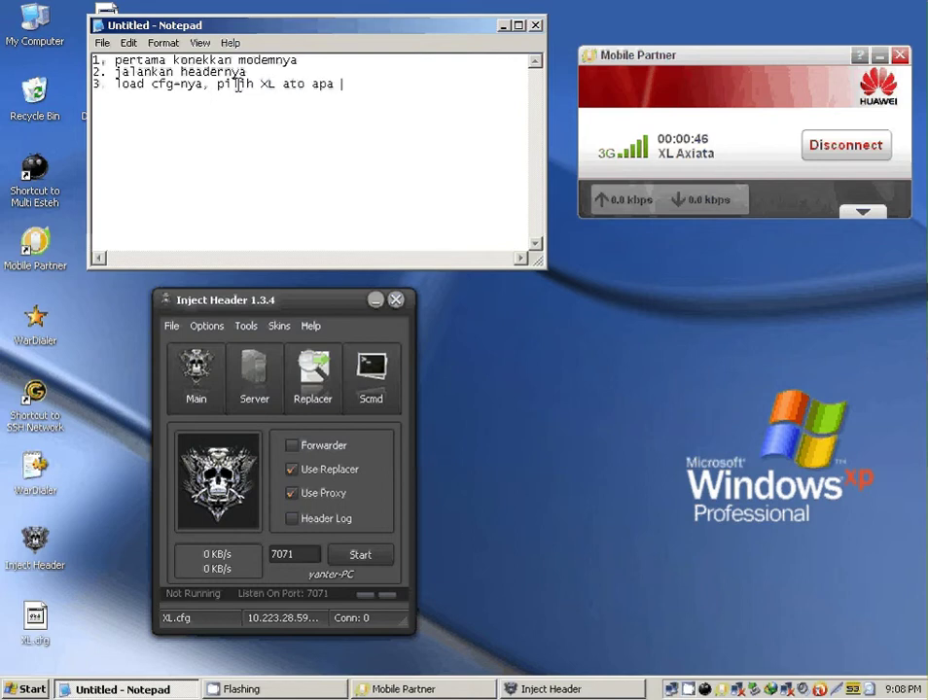
text(terserah)
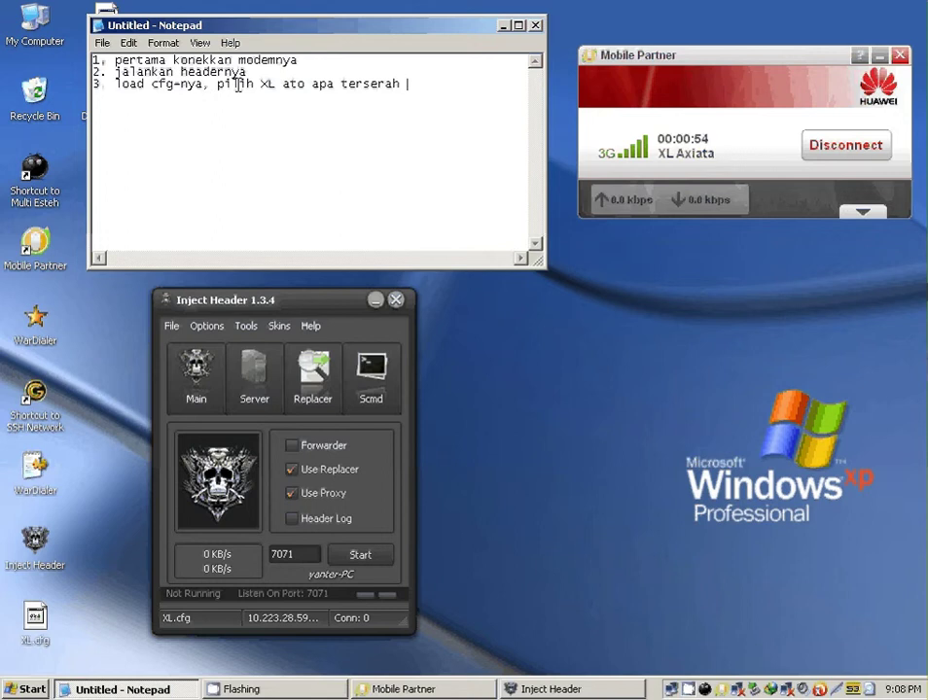
text( operator ap)
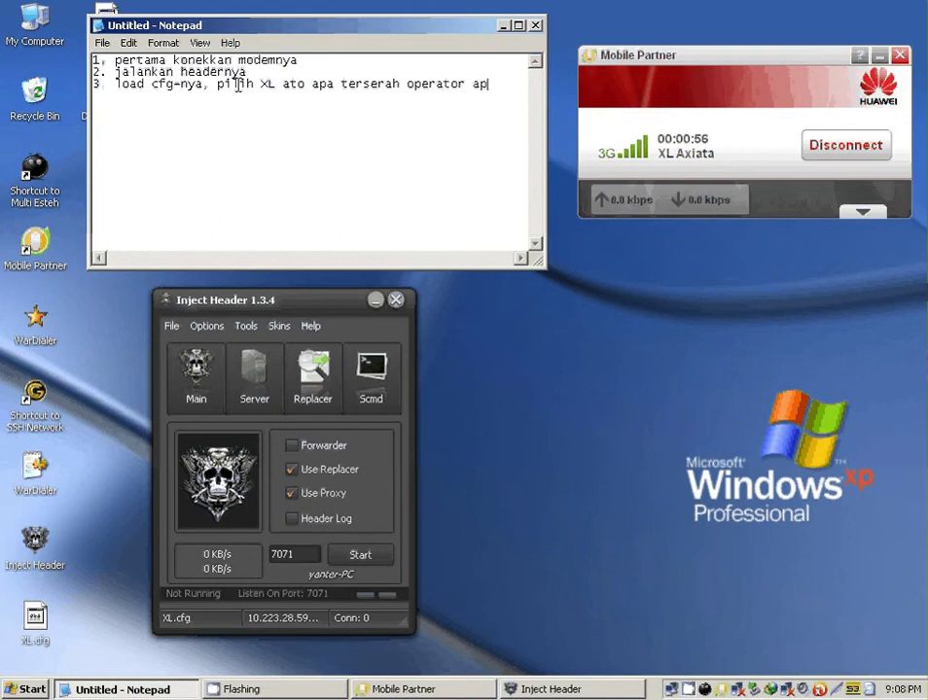
text(a yang)
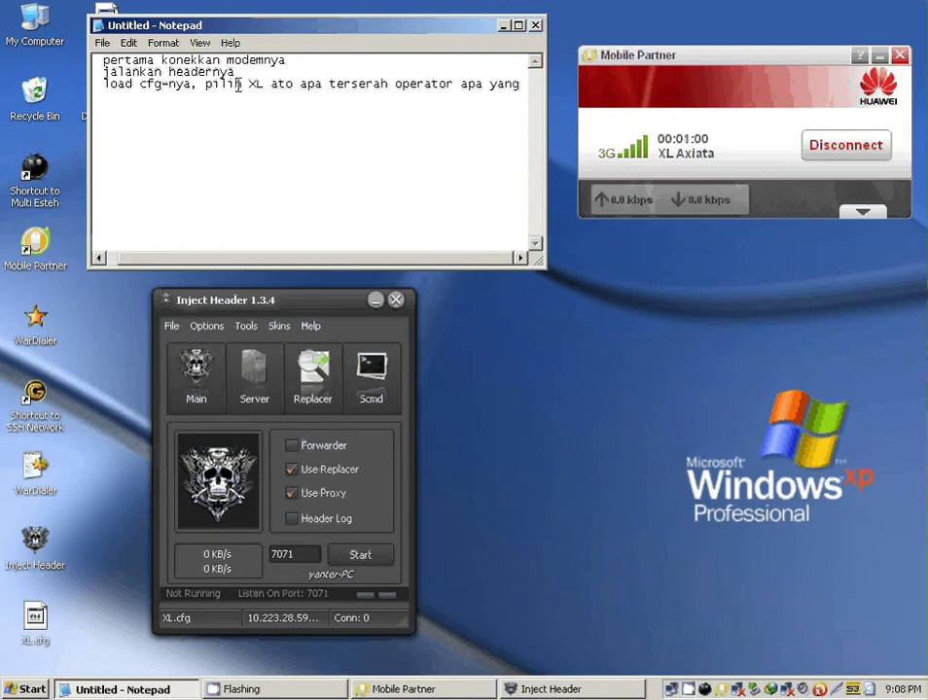
key(ctrl+a)
key(ctrl+v)
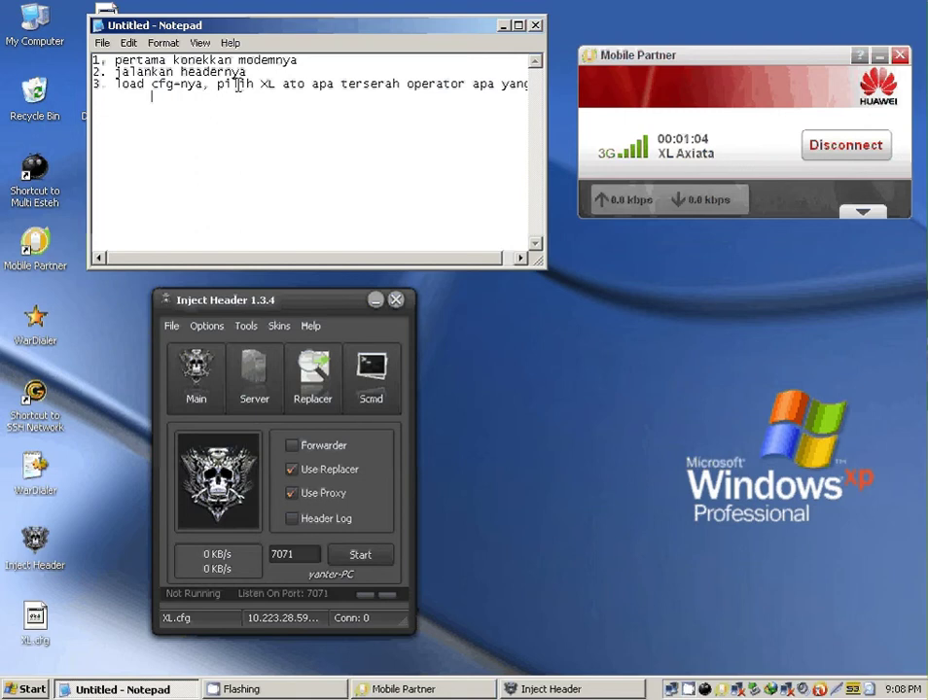
text(d)
key(BackSpace)
text(dipakai)
key(Return)
text(4.)
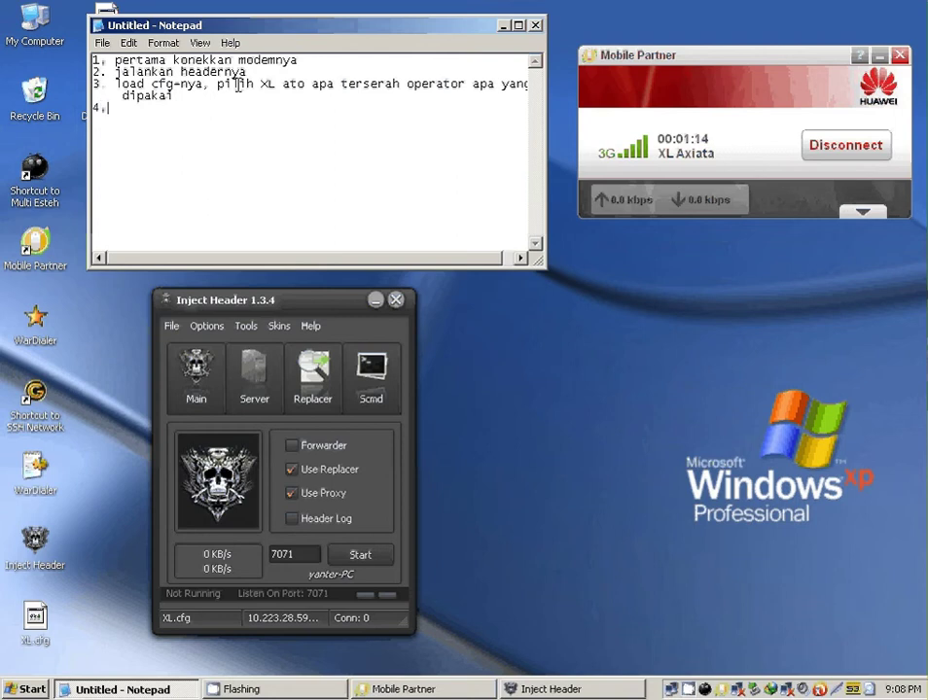
text( klik start)
- Start Inject Header on port 7071 and add '5. buka multi es teh' to the notes
click(384, 563)
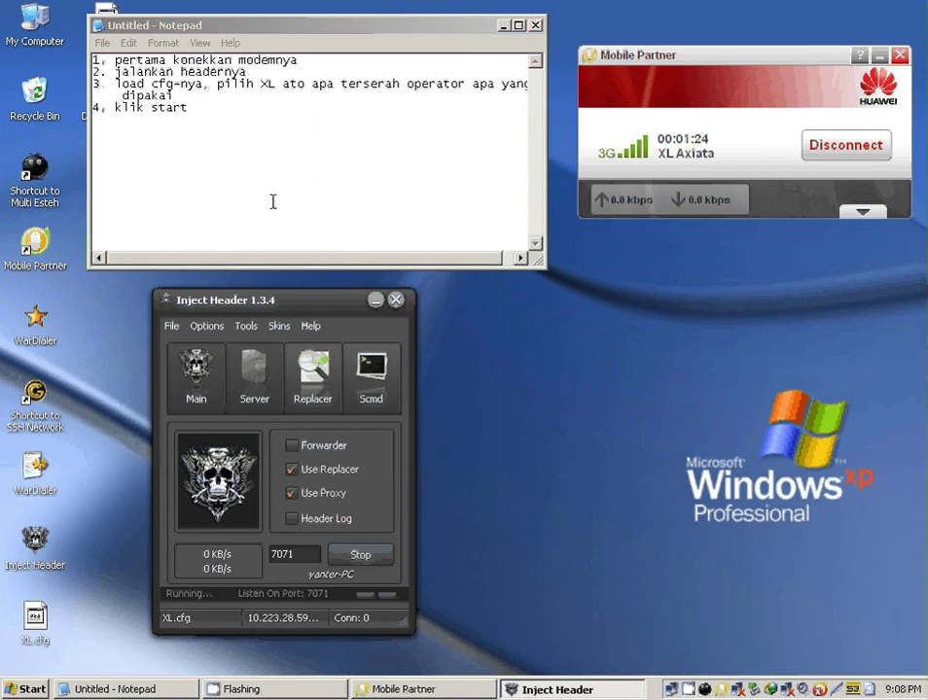
click(260, 110)
key(Return)
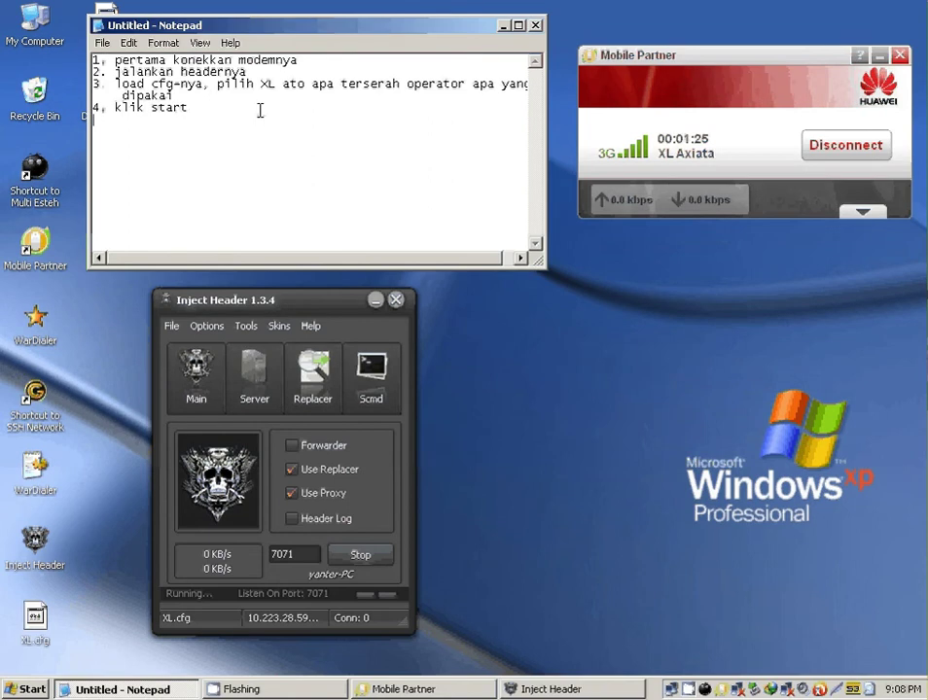
text(5. buka multi)
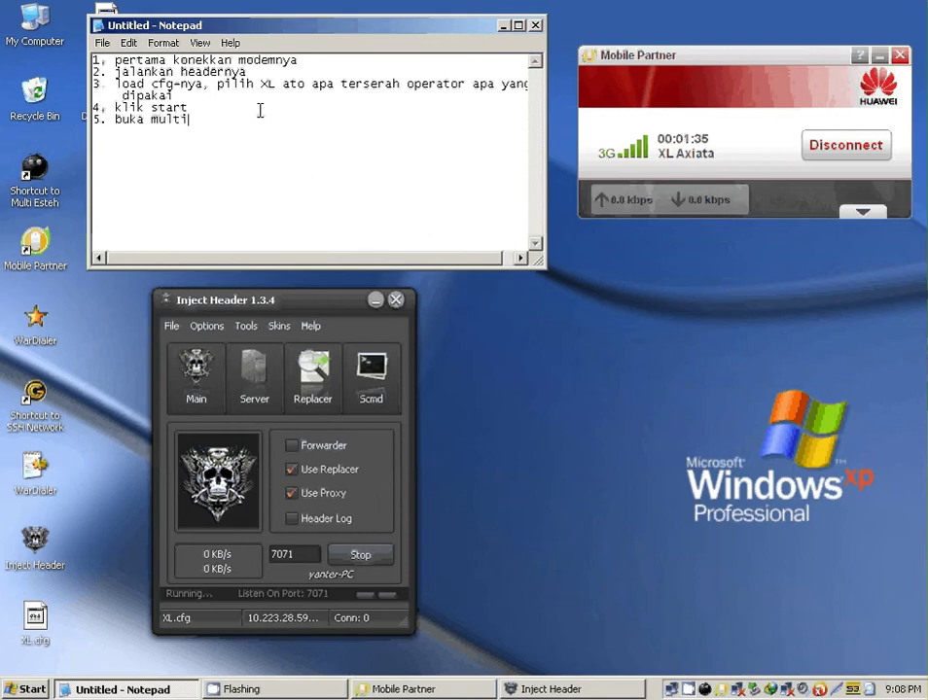
text( es teh)
- Launch Multi Esteh and move its window up and left beside the notes
click(706, 690)
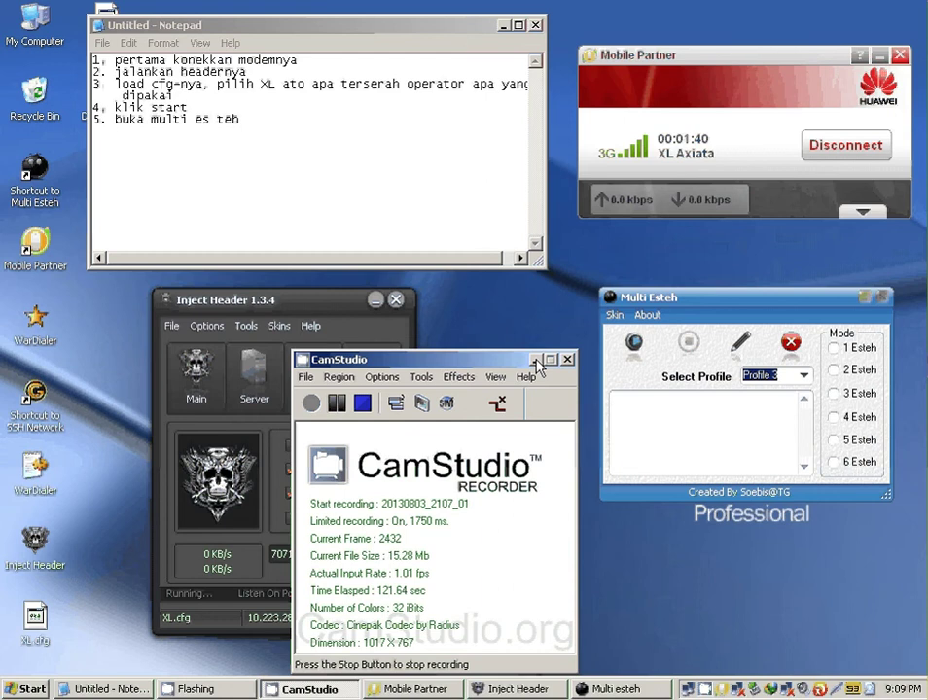
click(535, 360)
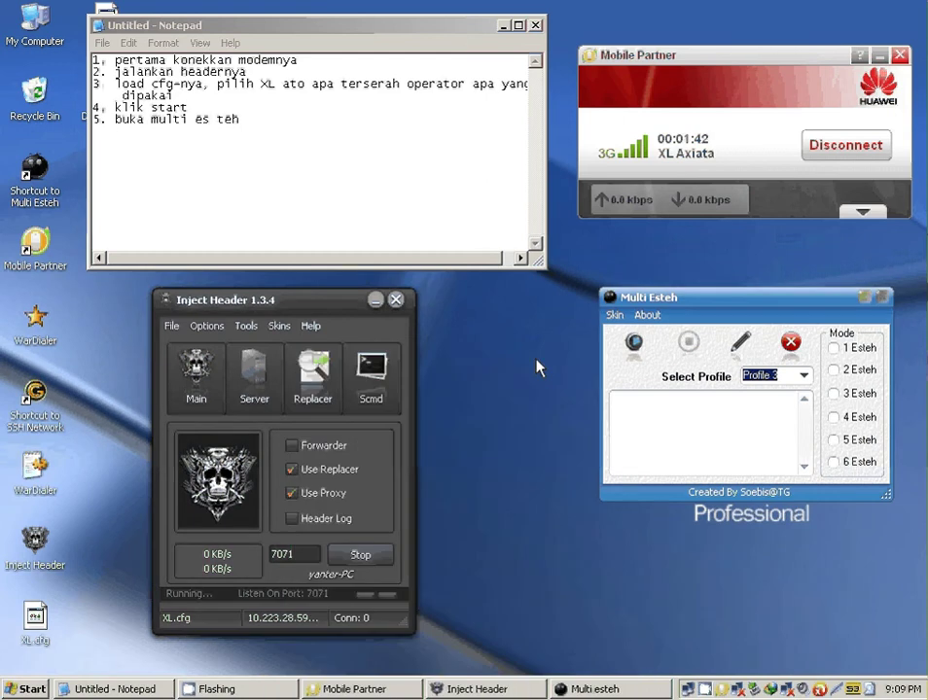
click(733, 307)
drag(733, 308, 713, 271)
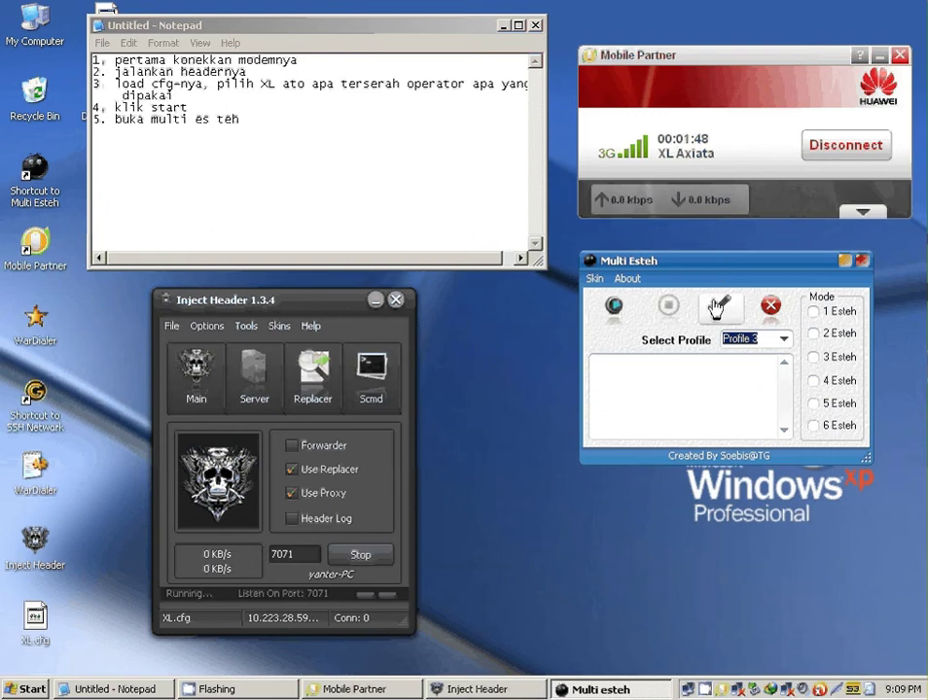
- Add step 6: 'edit profilnya, isi IPH server dengan server yang diperoleh dari cakra. username, dan password'
click(278, 125)
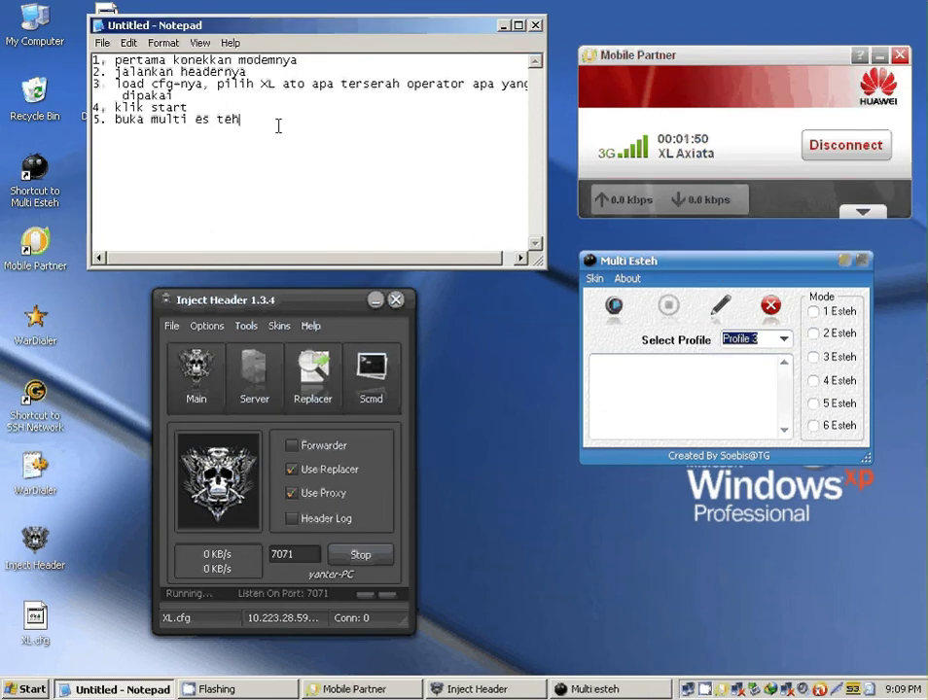
key(Return)
text(6. edit profi)
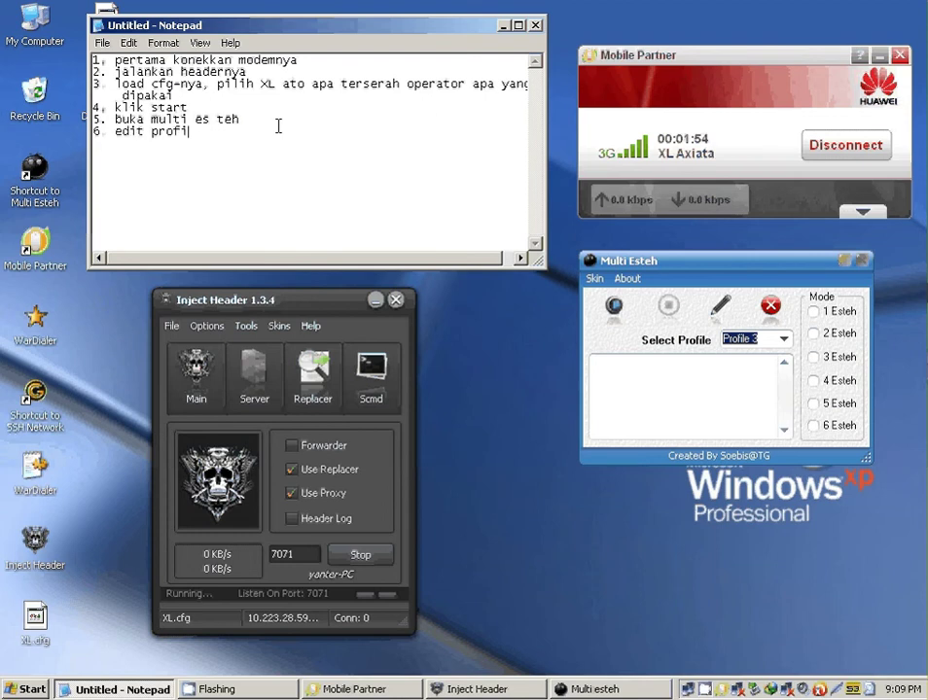
text(lnya)
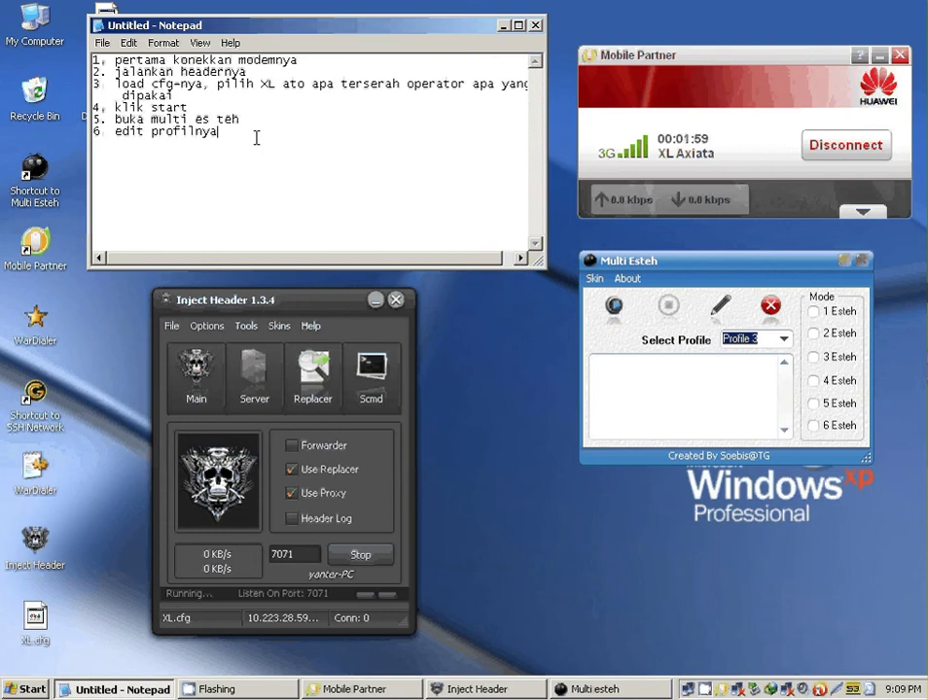
text(, isi IPH server dengan)
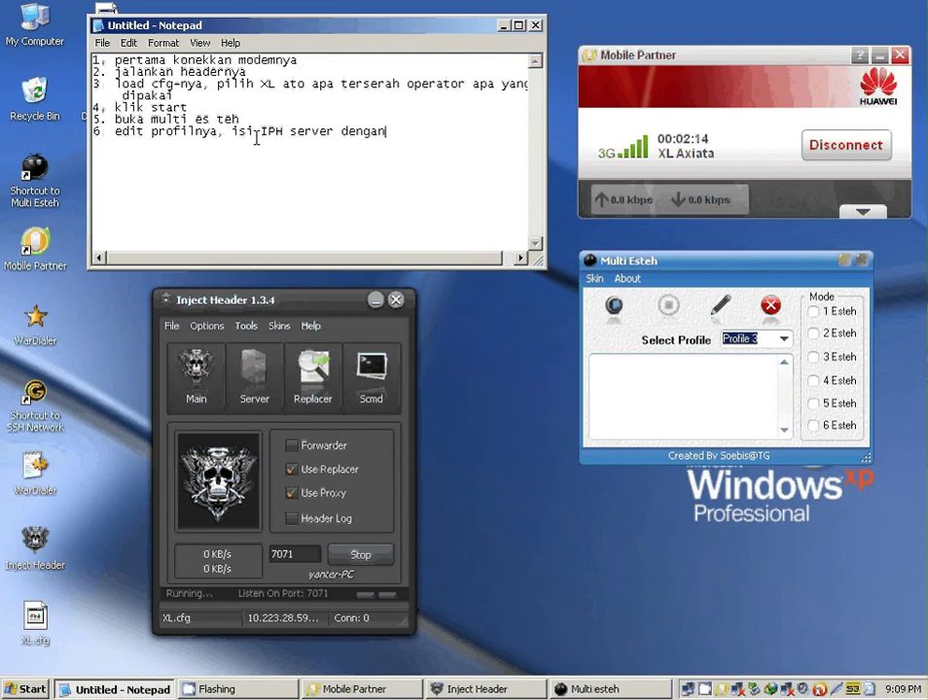
text( server ya)
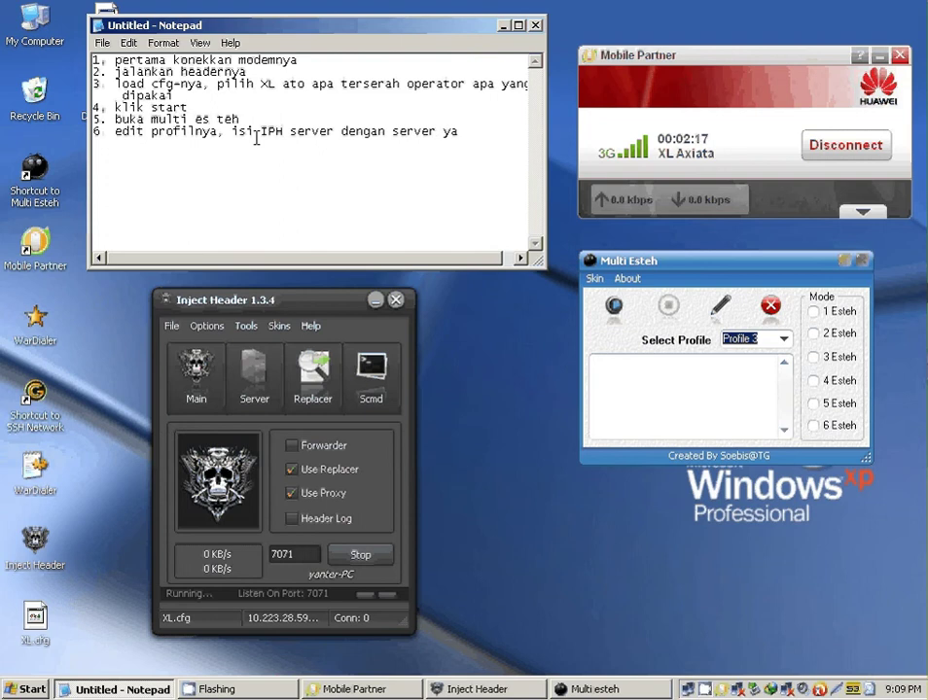
text(ng)
key(Return)
text(diperoleh da)
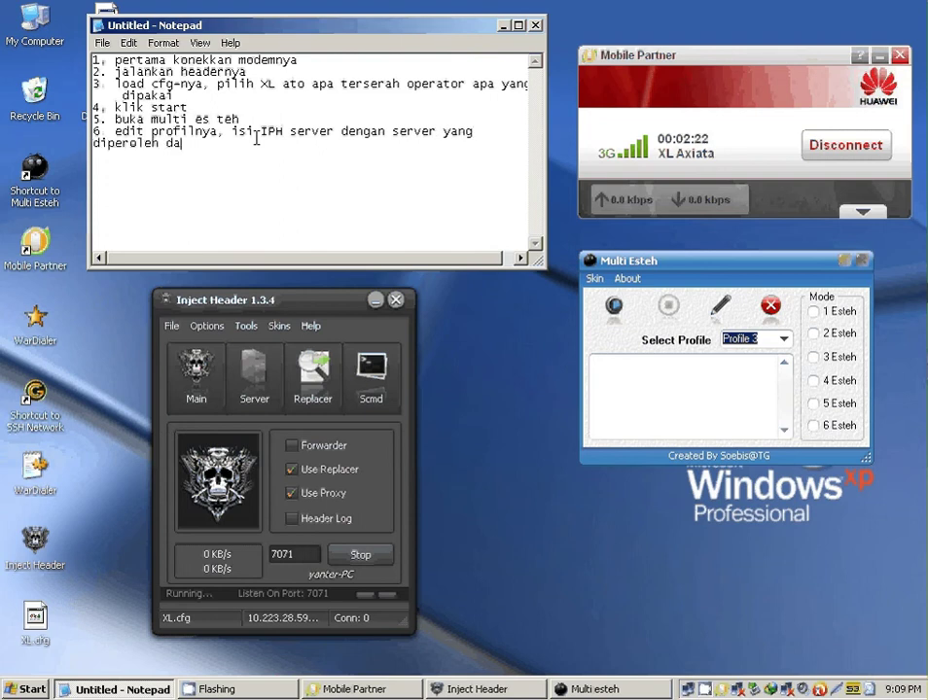
text(ri ca)
text(kra)
text(.)
text( ws)
text(ernam)
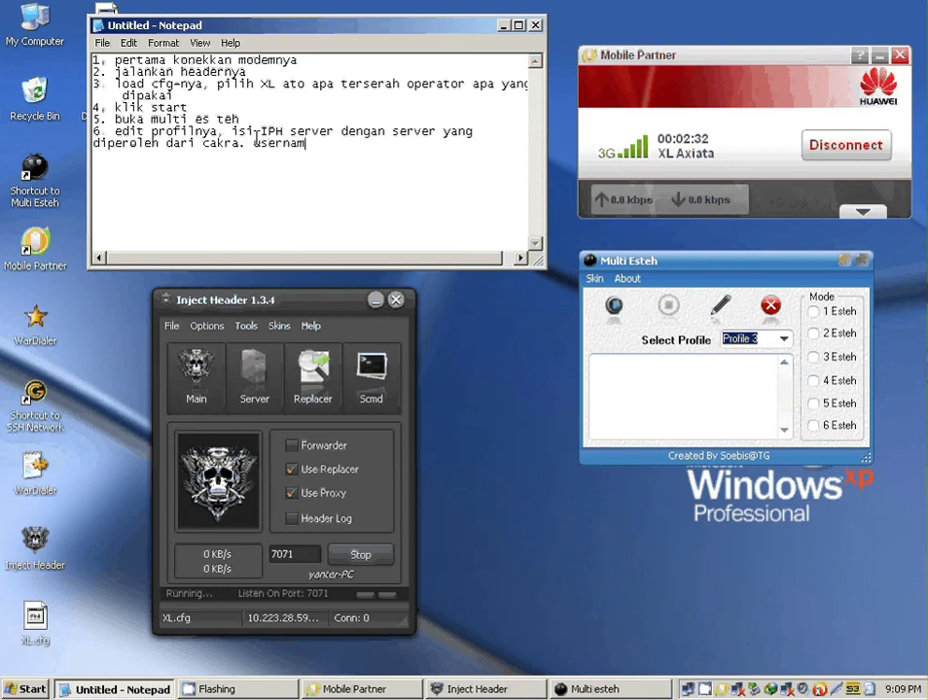
text(e, dan password)
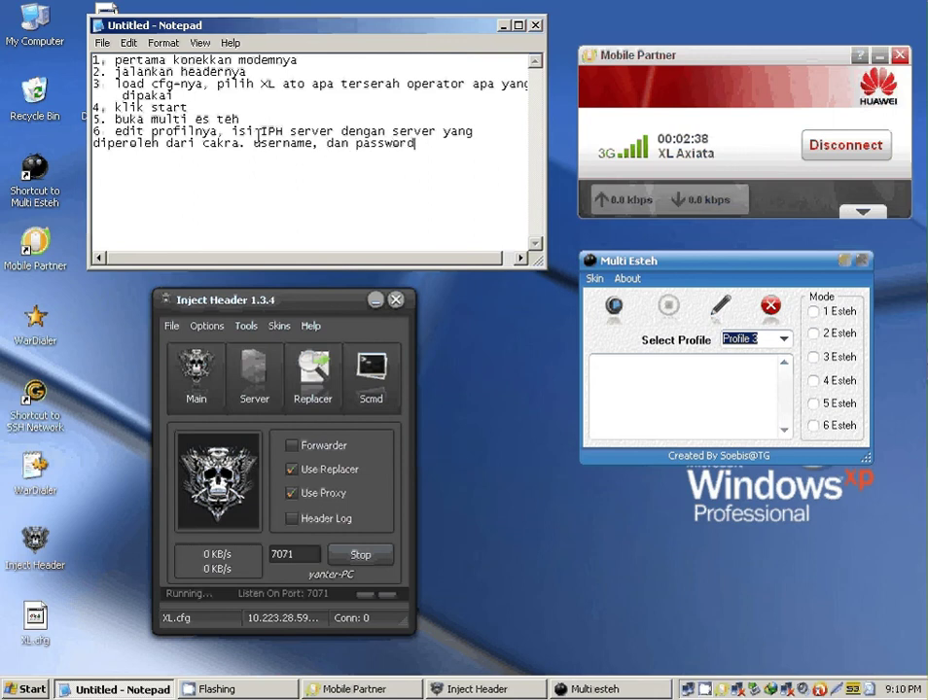
- Open the profile options and enter SSH server 123.456.789 with port 443
click(726, 308)
click(728, 309)
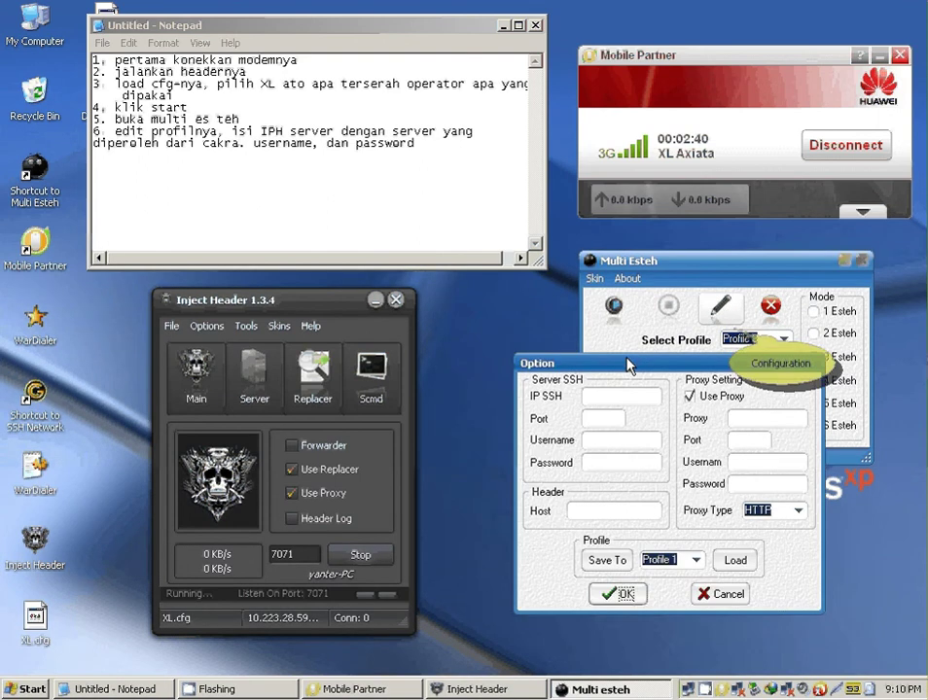
click(621, 396)
text(12)
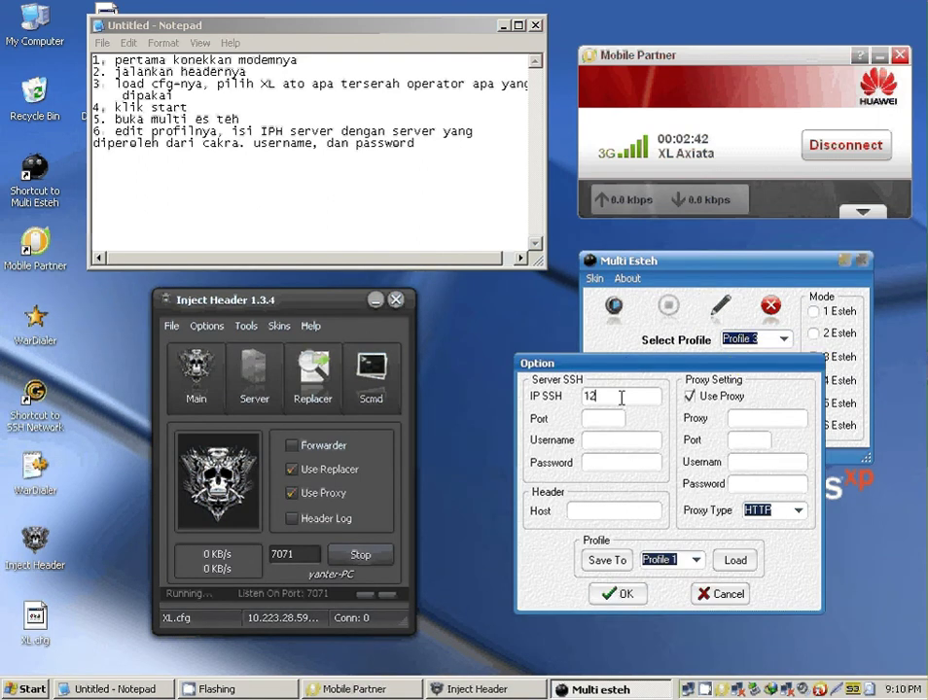
text(3.456.789)
click(622, 396)
text(.)
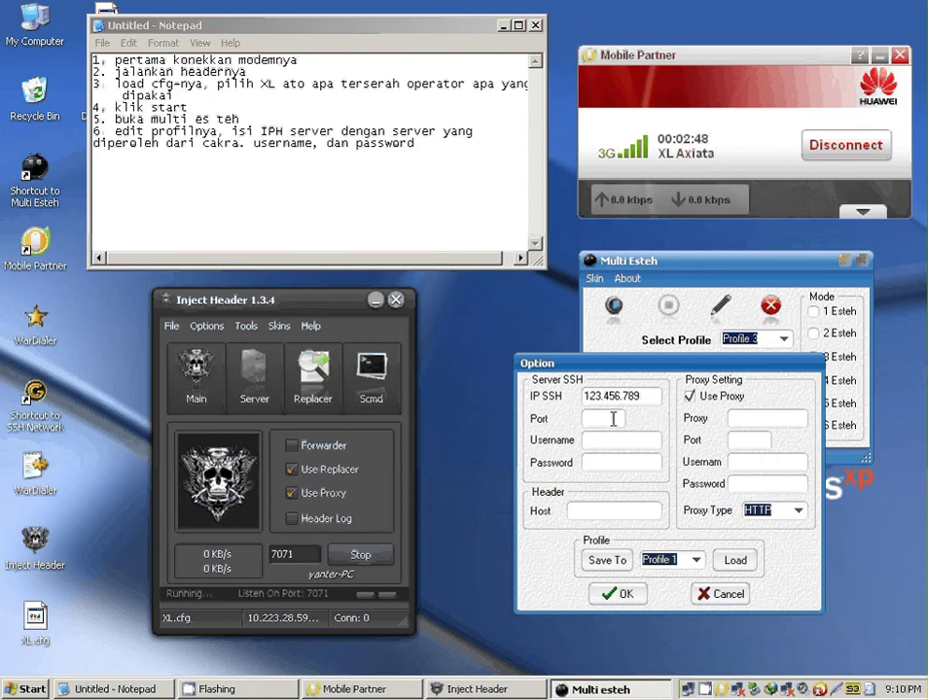
click(614, 418)
text(443)
- Fill in the SSH username and password, and set the proxy address to 127.0.0.1
click(629, 440)
text(cakra)
click(622, 464)
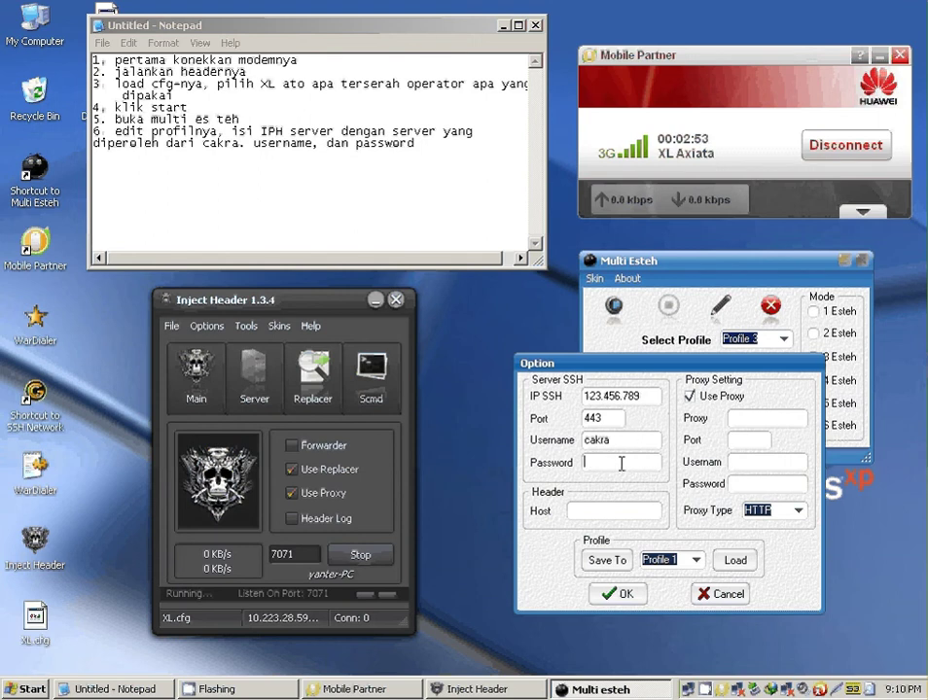
text(1234567)
click(743, 414)
text(127.0)
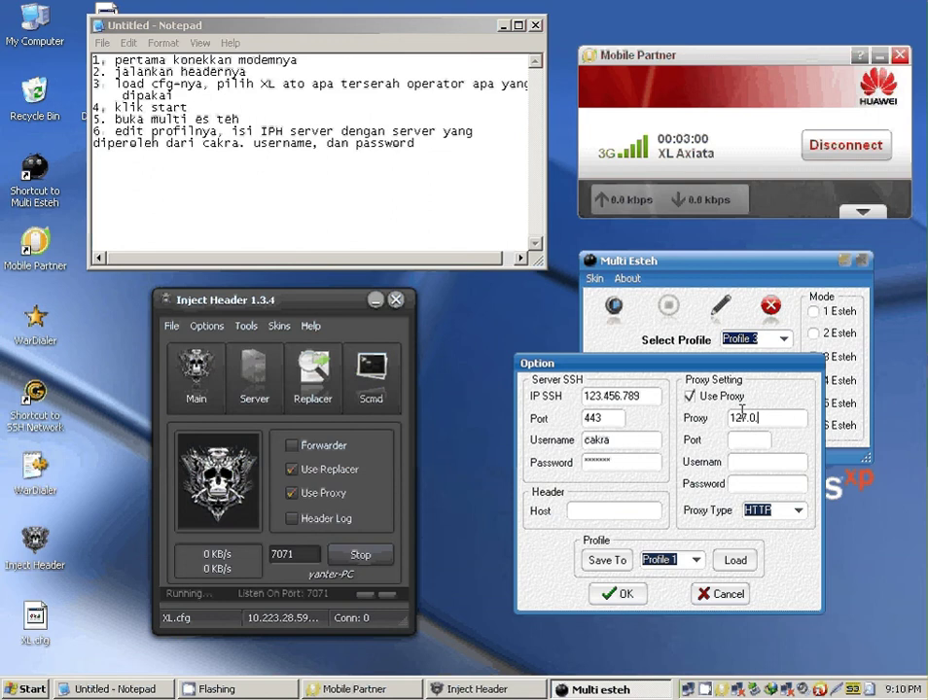
text(.0.1)
click(458, 164)
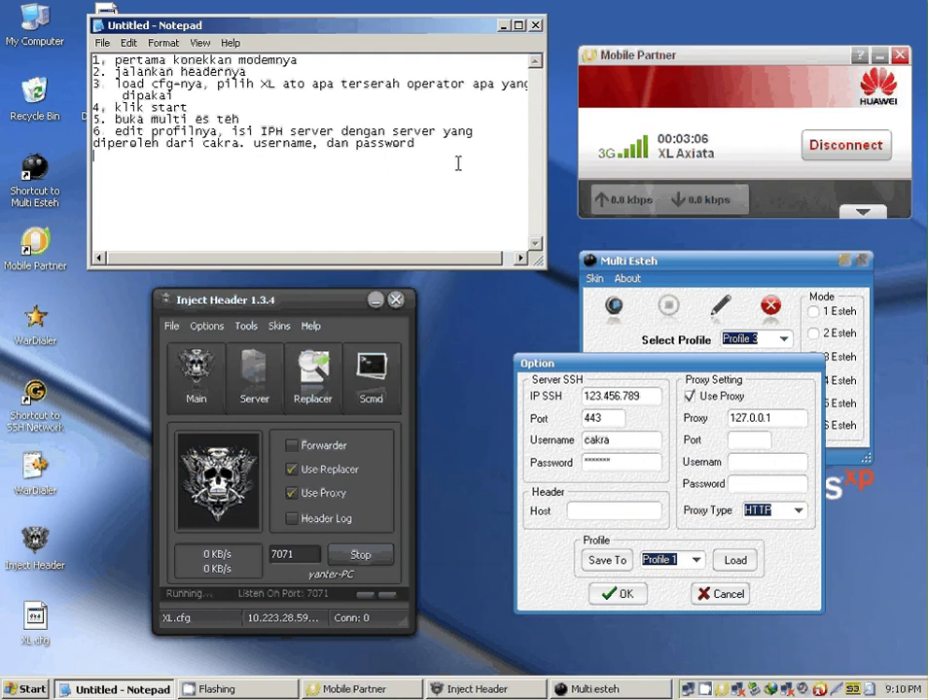
- Add step 7: '7. listen port harus sama dengan headaer,' to the notes
text(7)
text(. listen por)
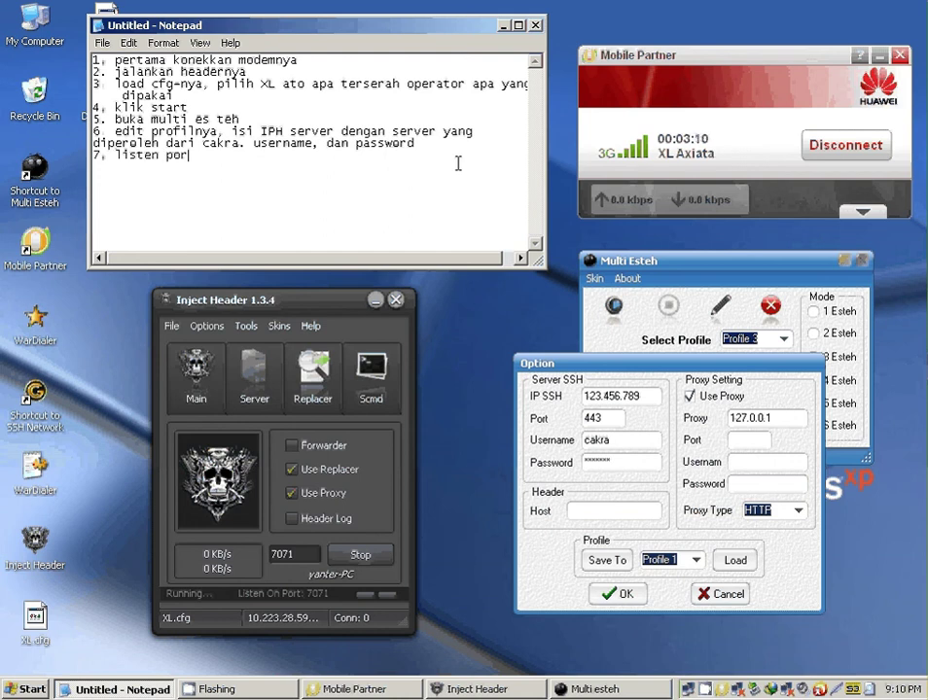
text(t harus sama dengan )
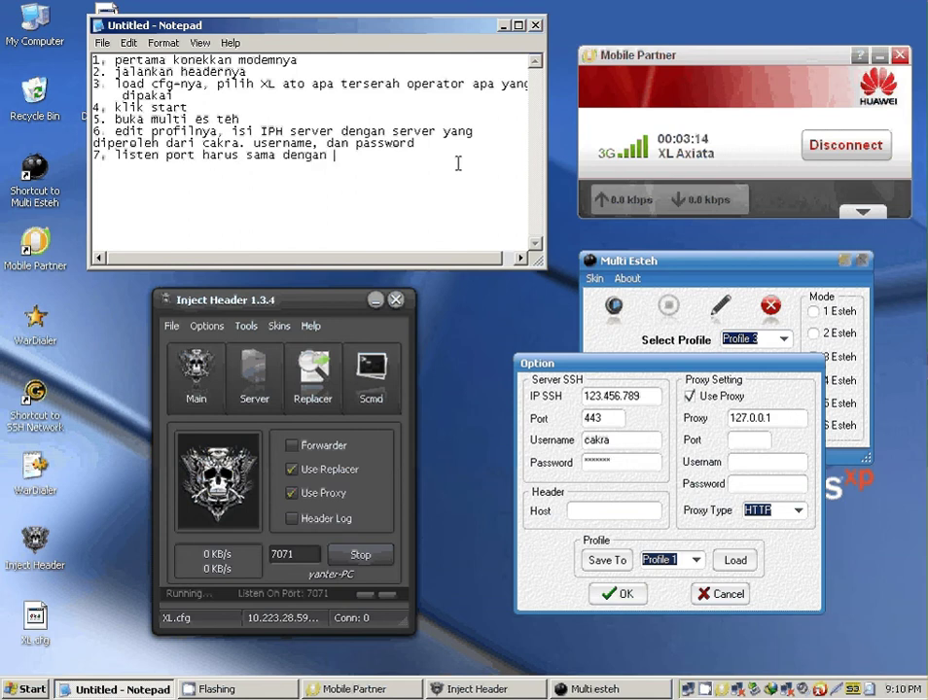
text(headaer,)
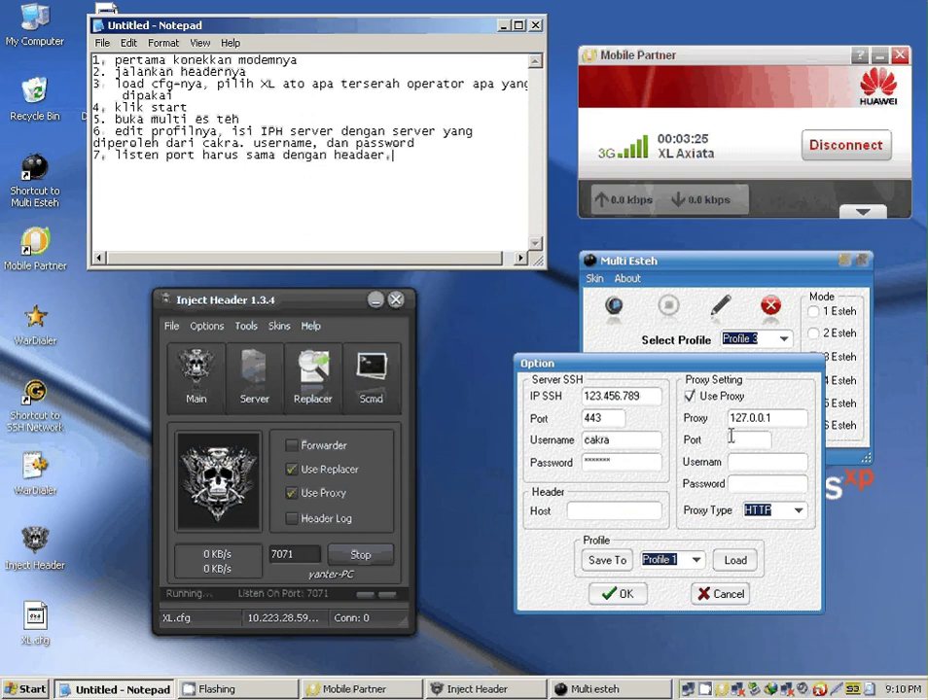
- Set the Multi Esteh proxy port to 7071, correcting the mistyped 8072
click(732, 437)
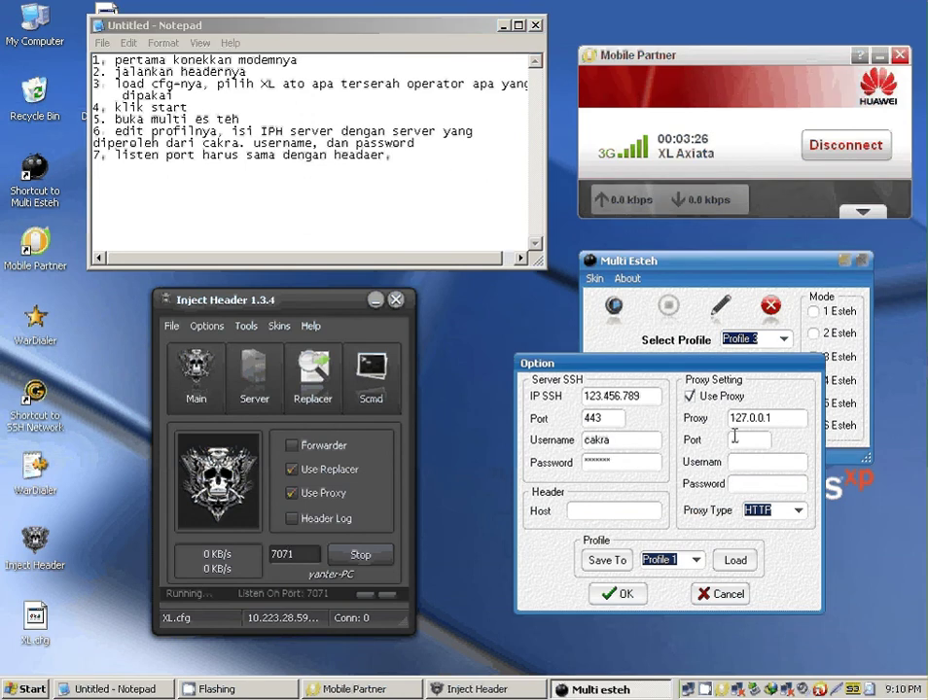
text(80)
text(7)
text(2)
key(BackSpace)
text(1)
- Add step '8. save' to the notes after fixing a mistyped start
click(424, 152)
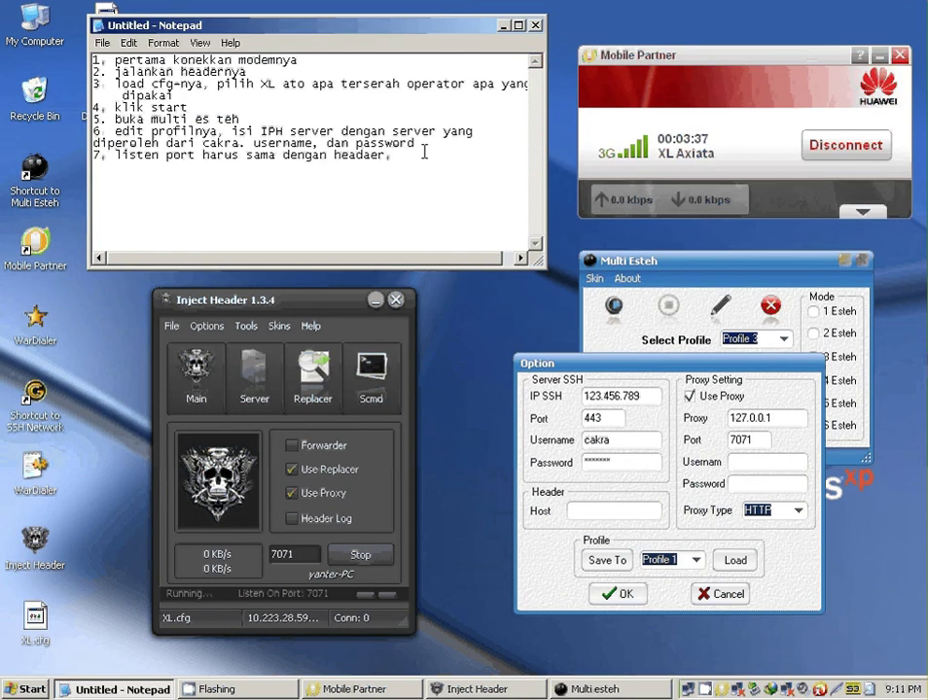
key(Return)
text(save□)
key(BackSpace)
key(BackSpace)
key(BackSpace)
key(BackSpace)
key(BackSpace)
key(BackSpace)
key(Return)
text(8. save)
- Save the profile options and add '9. pilih mode es tehnya' to the notes
click(620, 595)
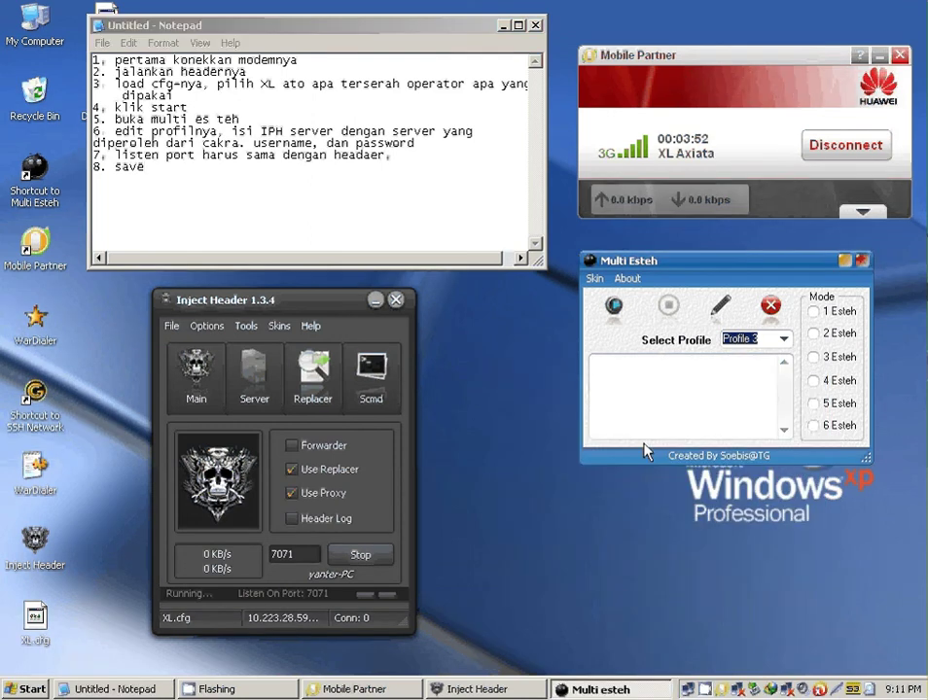
click(219, 168)
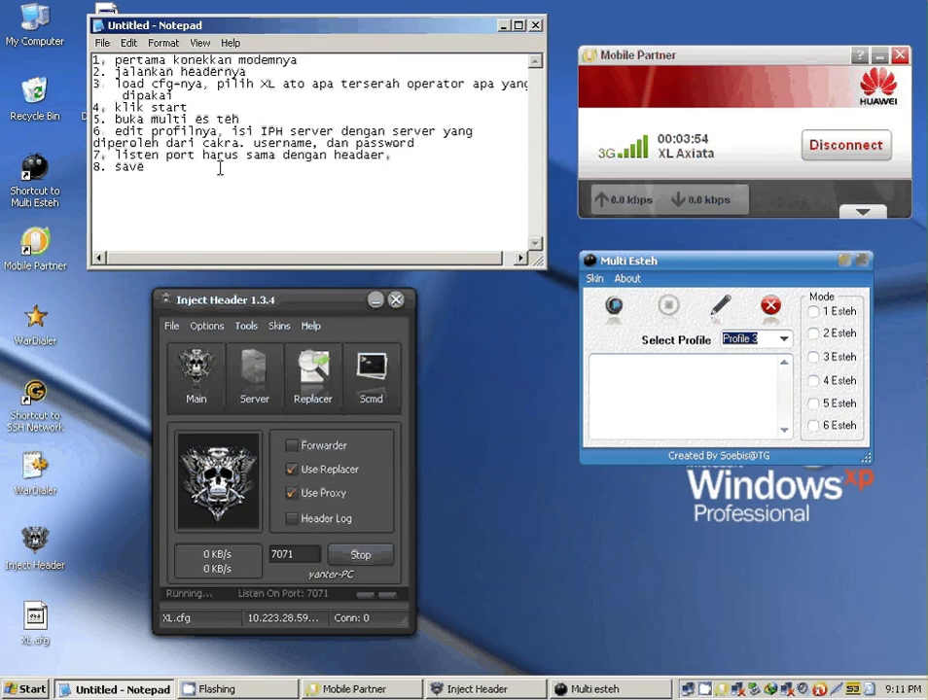
key(Return)
text(9. pilih mode )
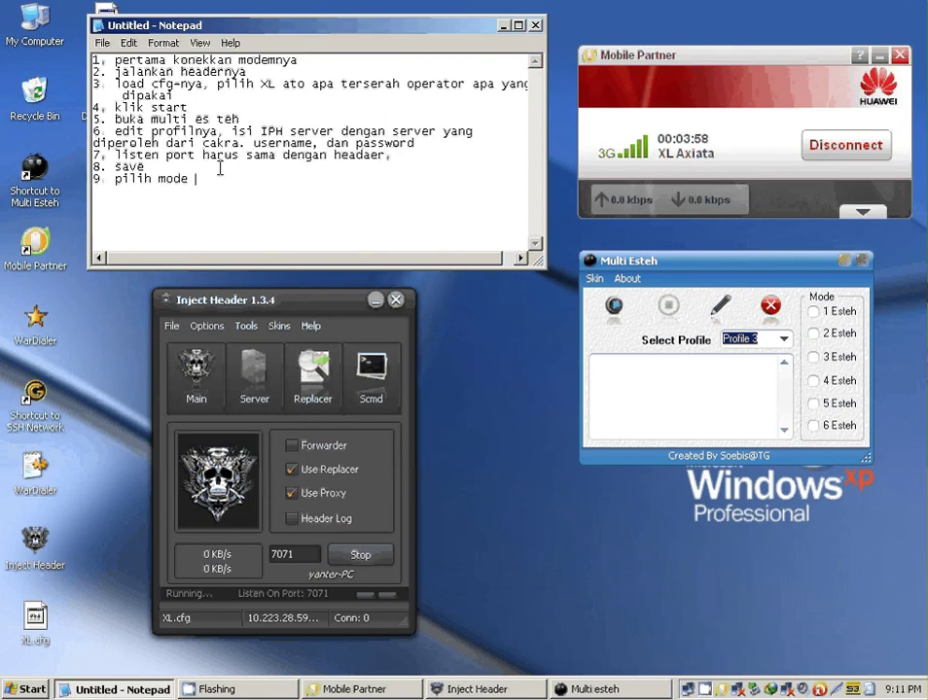
text(es tehnya)
- Select 5 Esteh mode and add '10. tekahir klik start tombol panah hijau' and '11. selesai'
click(813, 403)
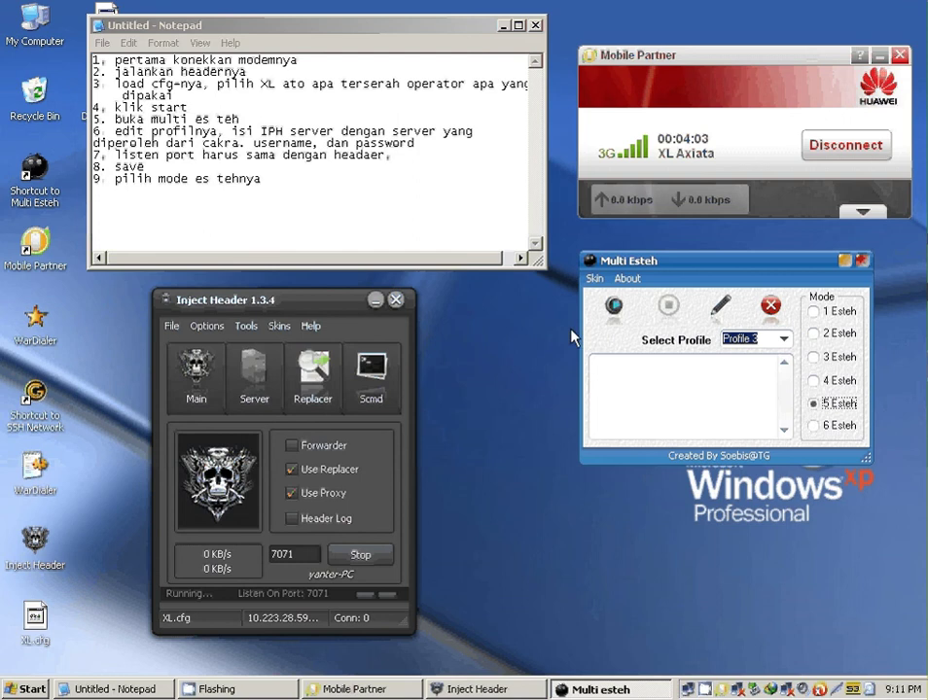
click(316, 182)
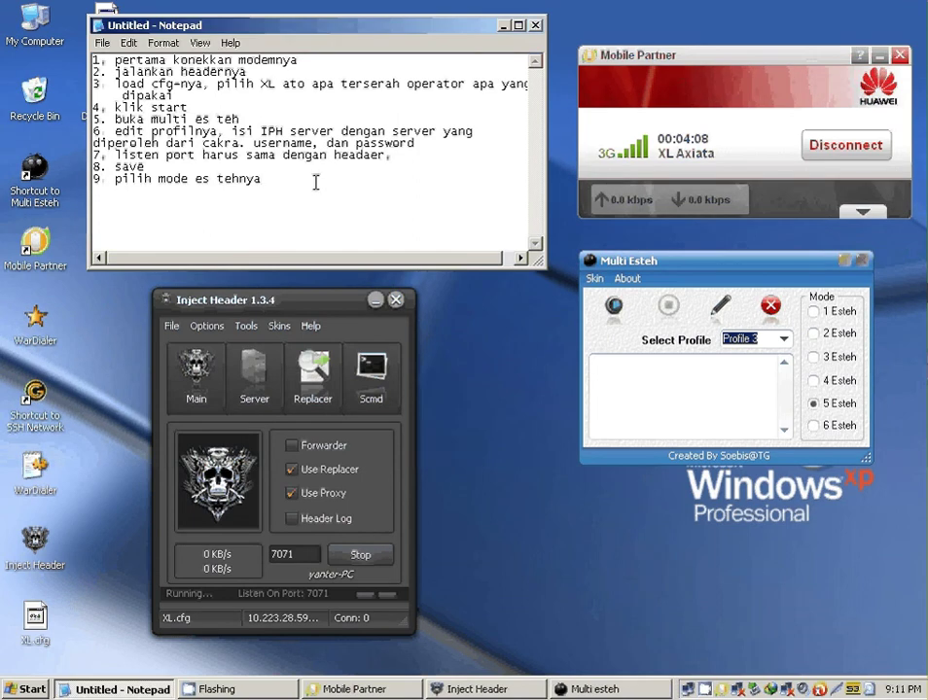
key(Return)
text(10. tekahir )
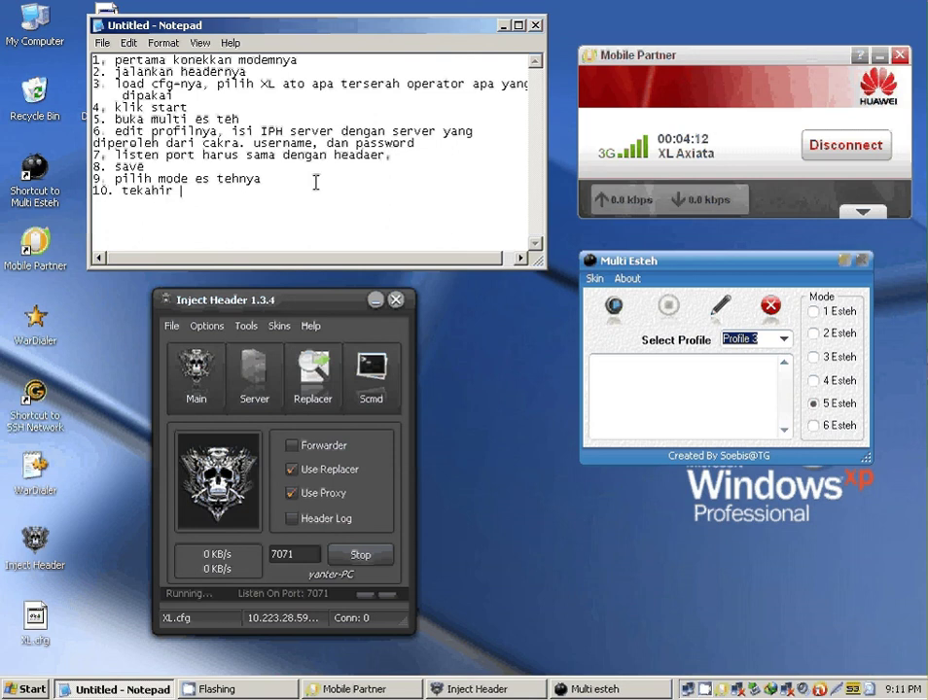
text(klik start tombol p)
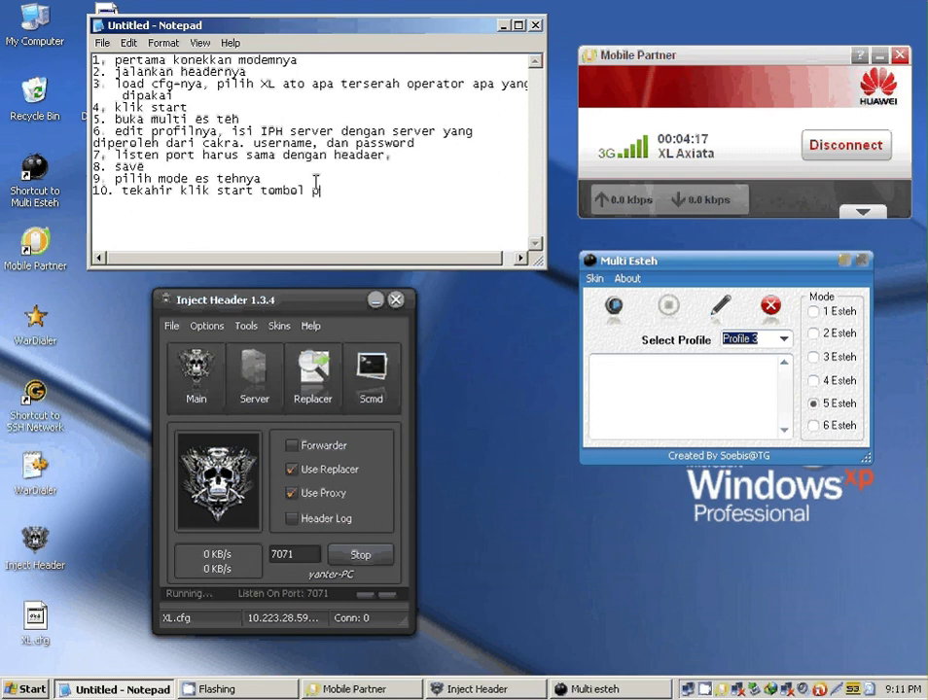
text(anah hijau)
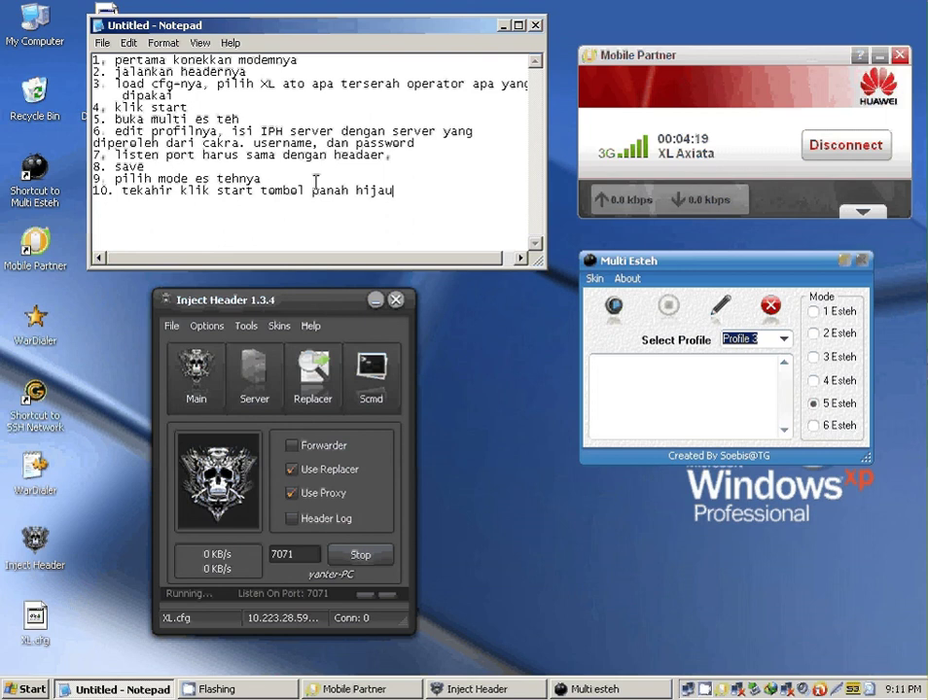
key(Return)
text(11. seles)
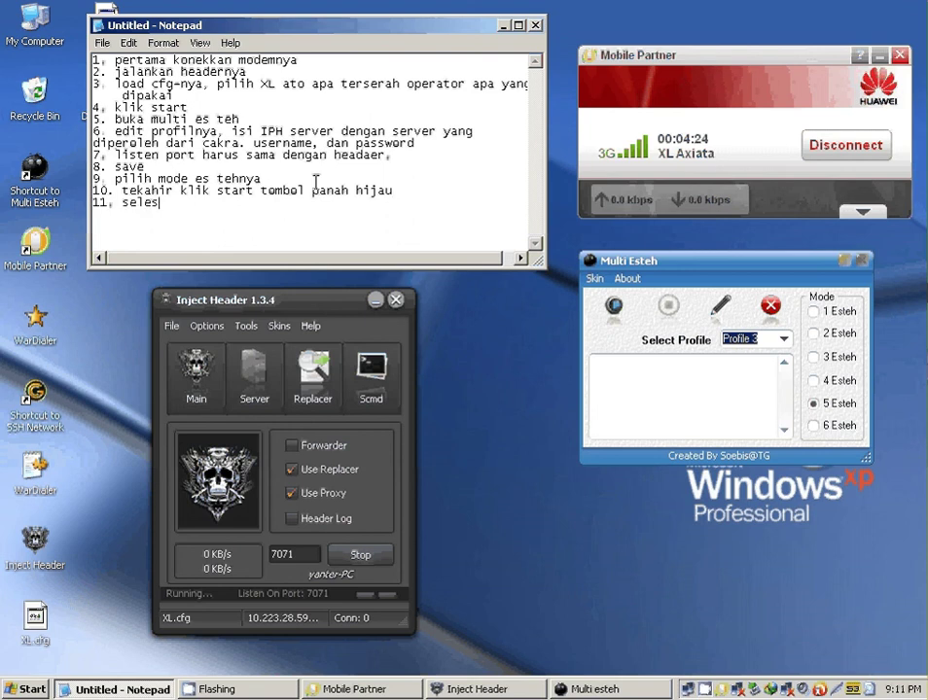
text(ai)
key(ctrl+s)
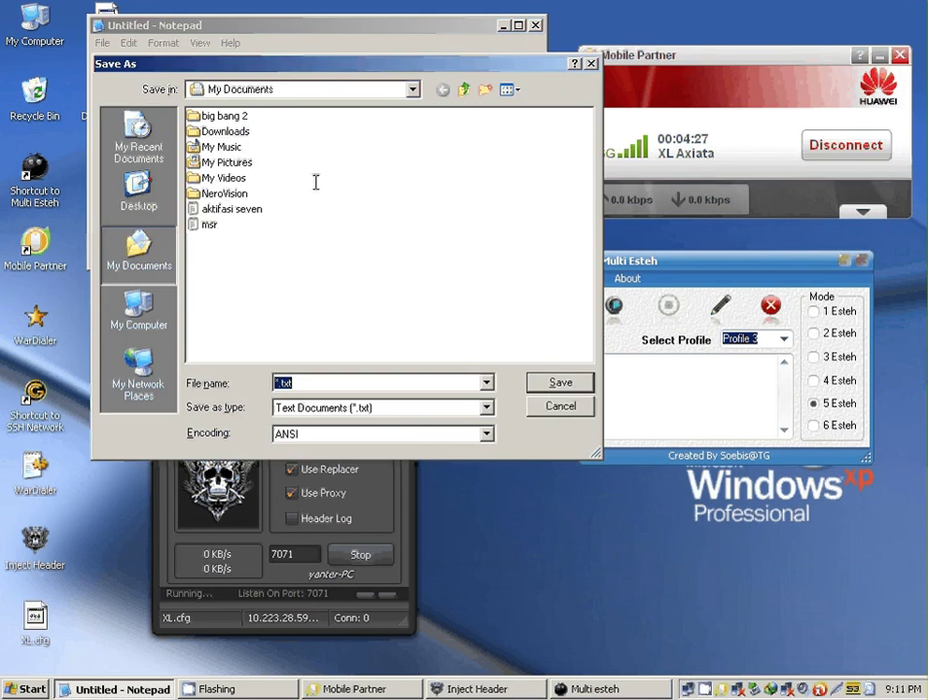
click(561, 407)
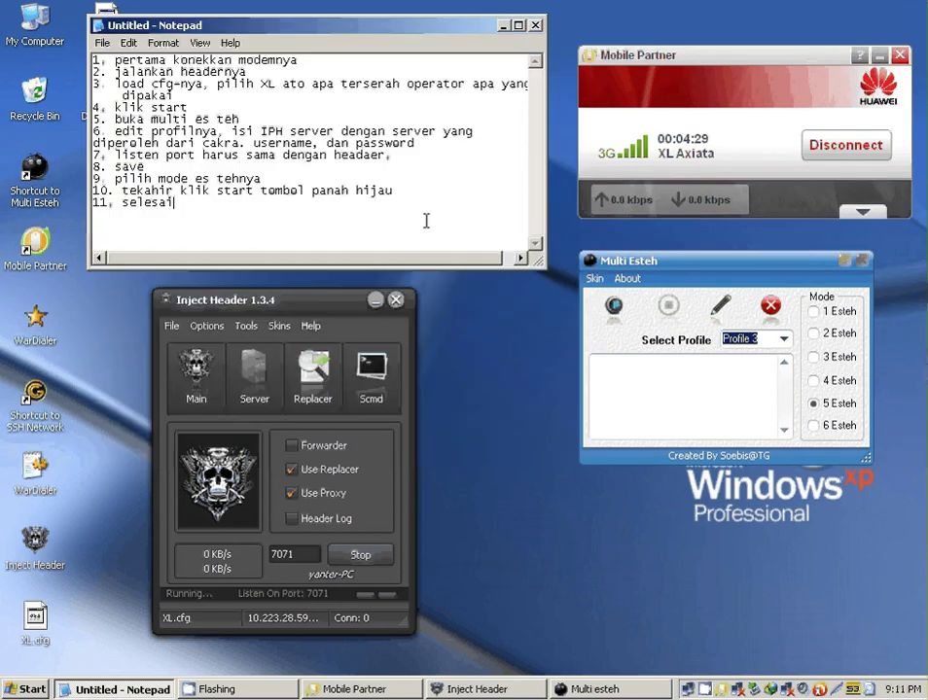